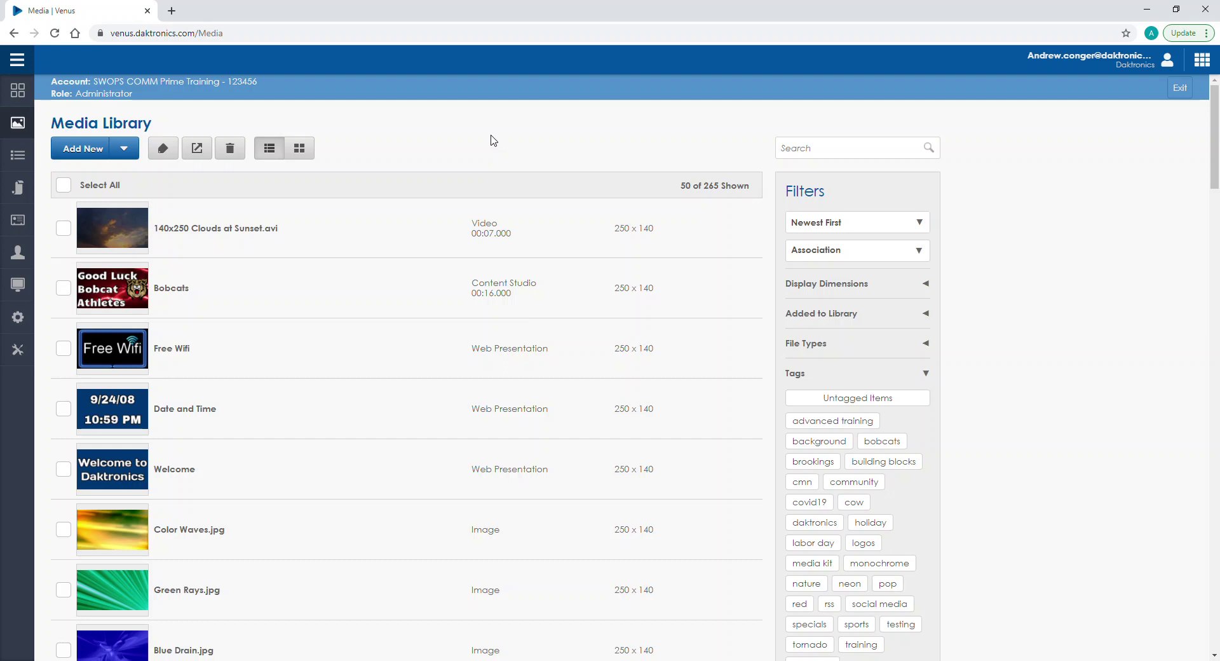
# Open the free content catalogue from the Media Library and browse the available Free Content Packages.
pyautogui.click(129, 154)
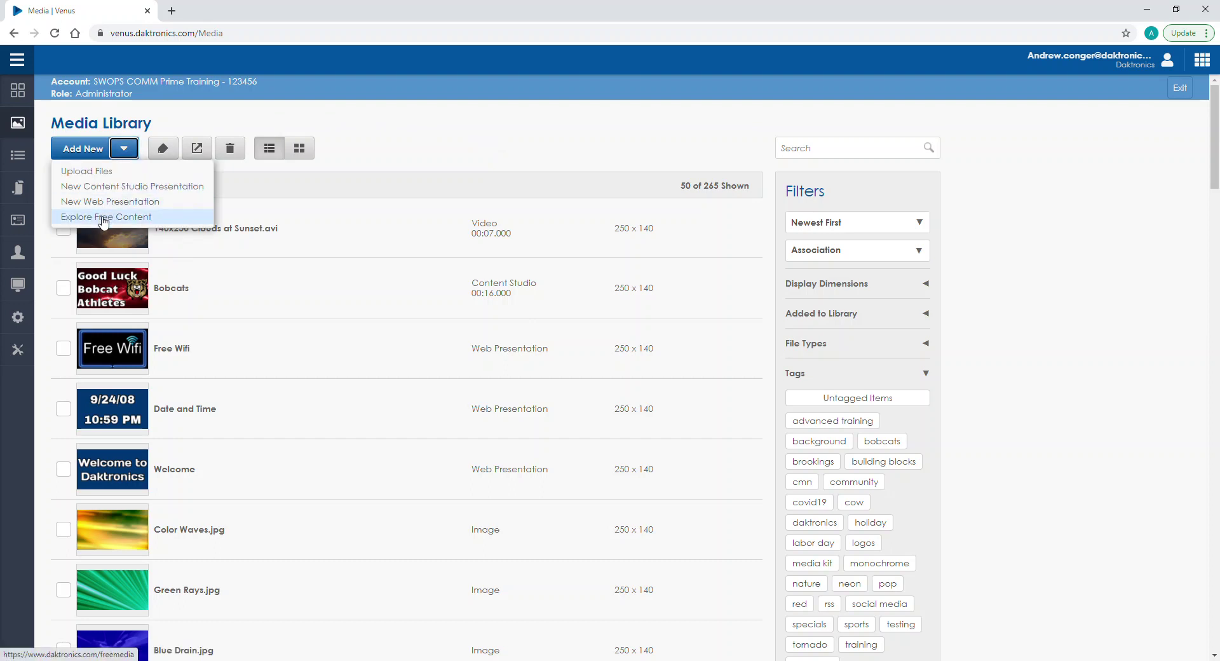
pyautogui.click(165, 218)
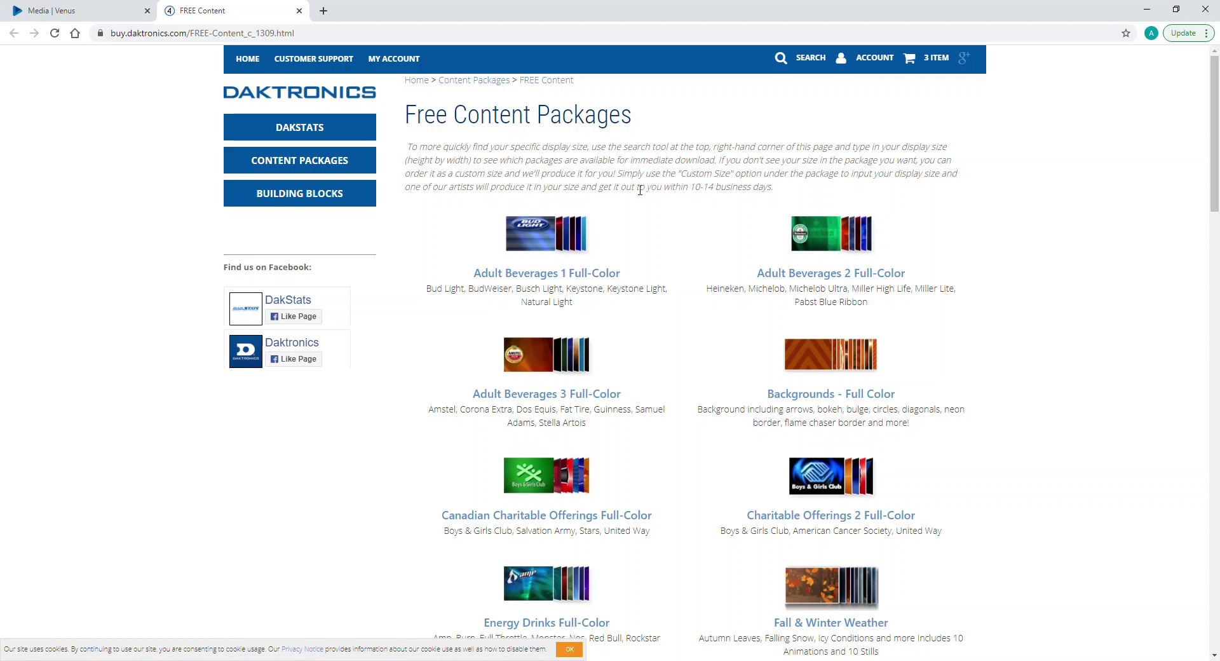
pyautogui.scroll(-7, 640, 189)
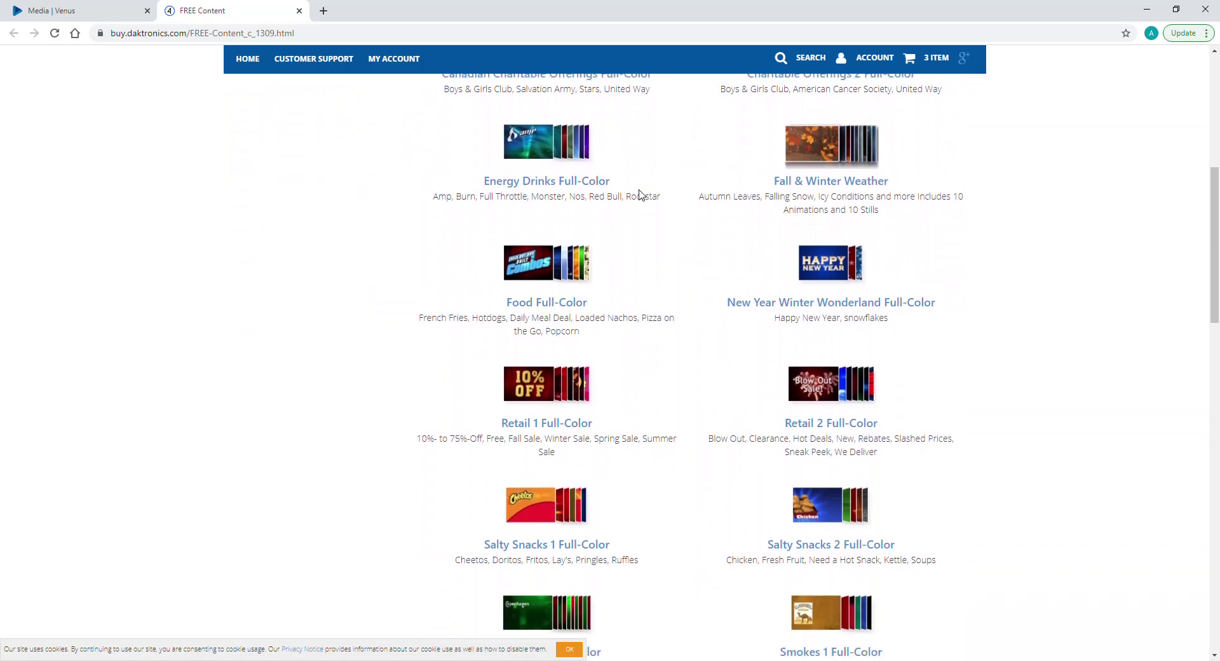
pyautogui.scroll(-15, 640, 189)
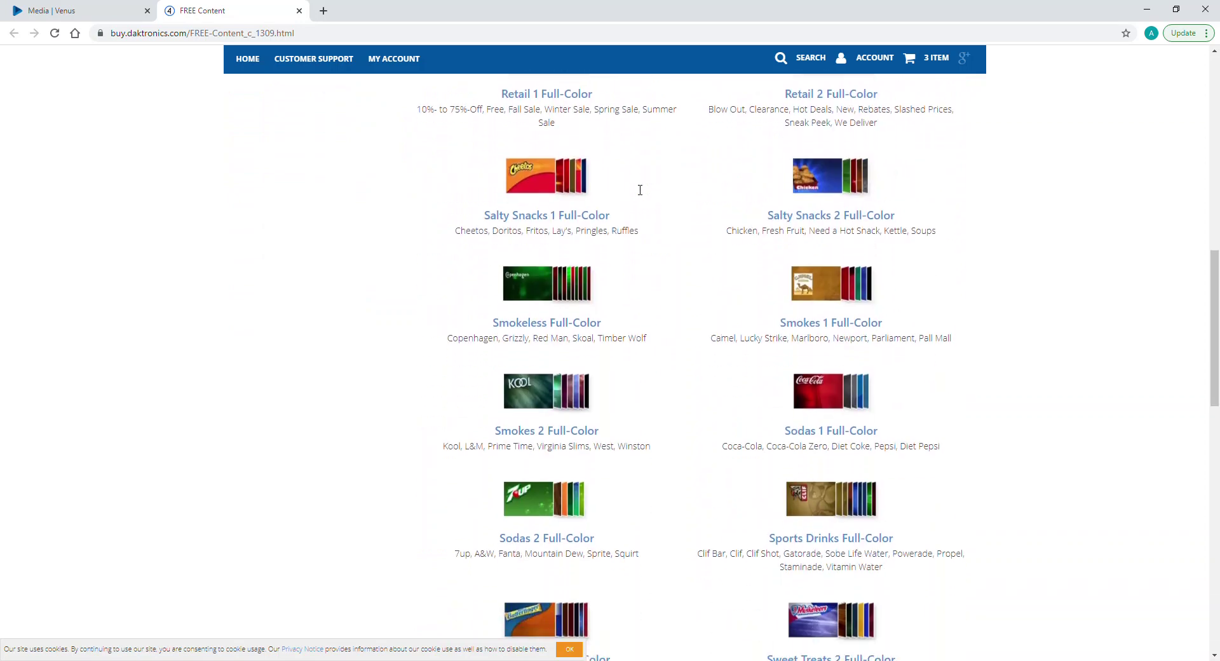
pyautogui.scroll(-1, 640, 189)
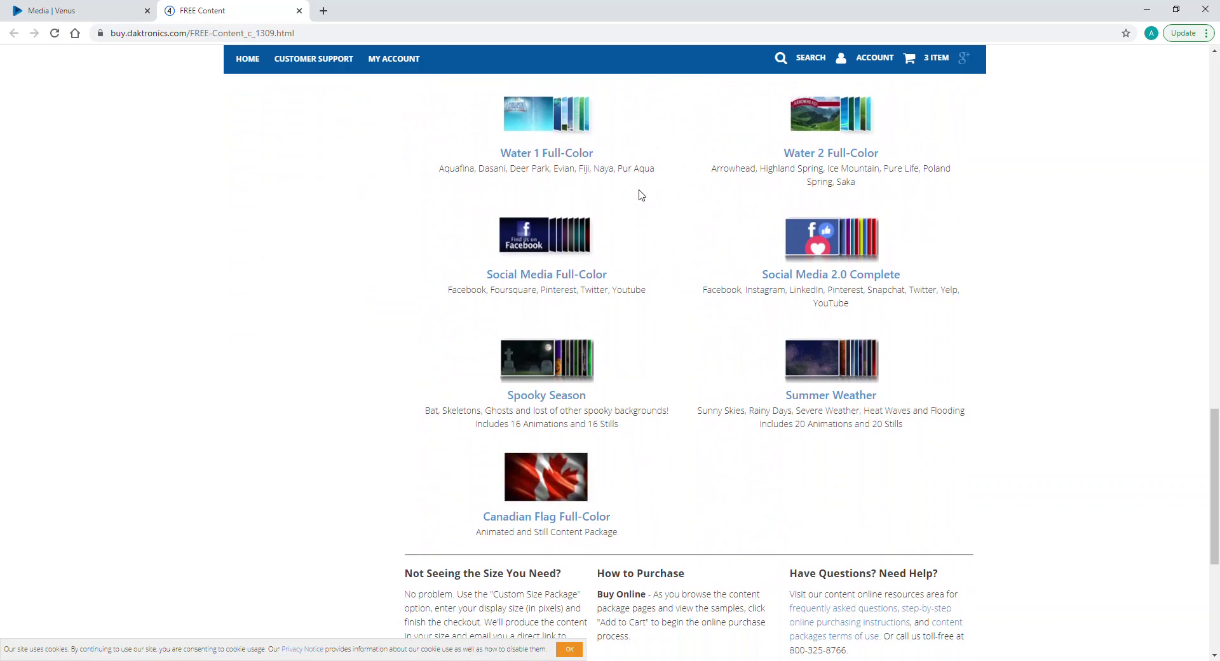
# Open the Summer Weather content package and play its preview video.
pyautogui.click(826, 375)
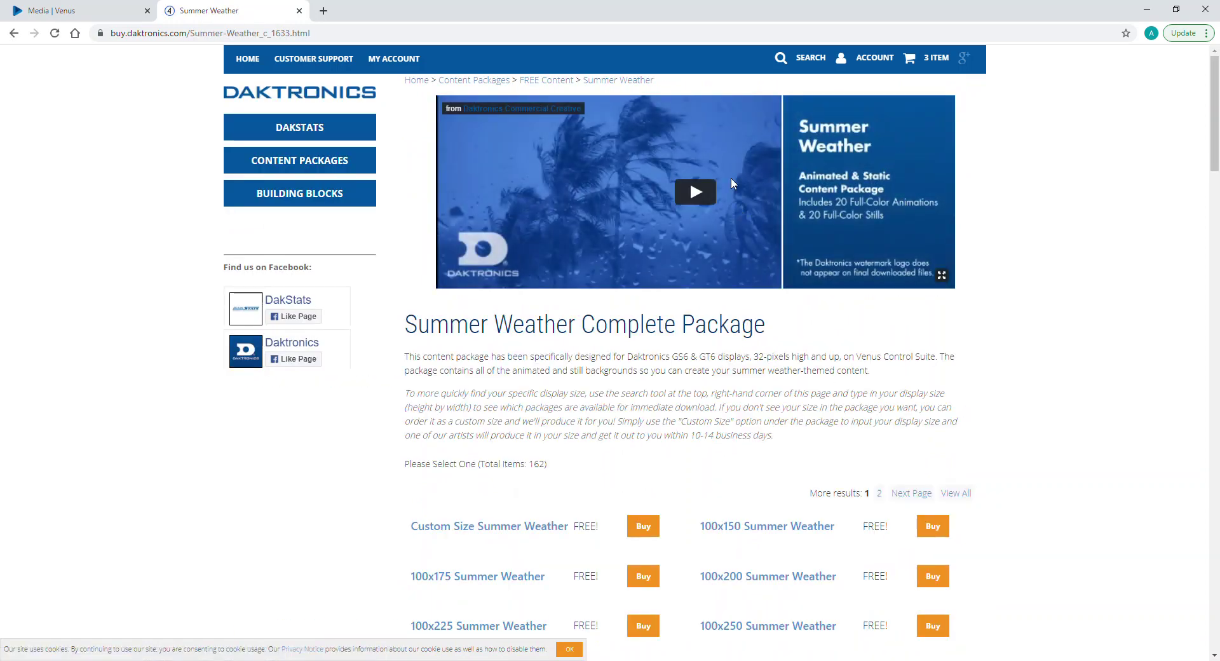
pyautogui.click(695, 191)
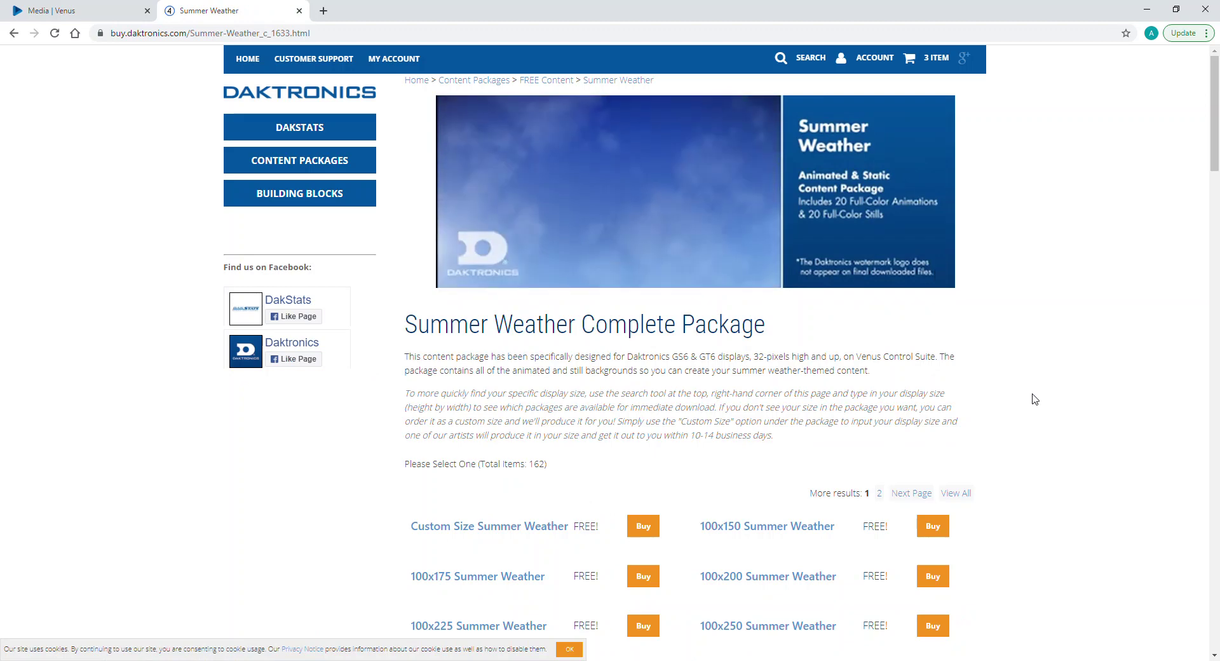
pyautogui.moveTo(938, 217)
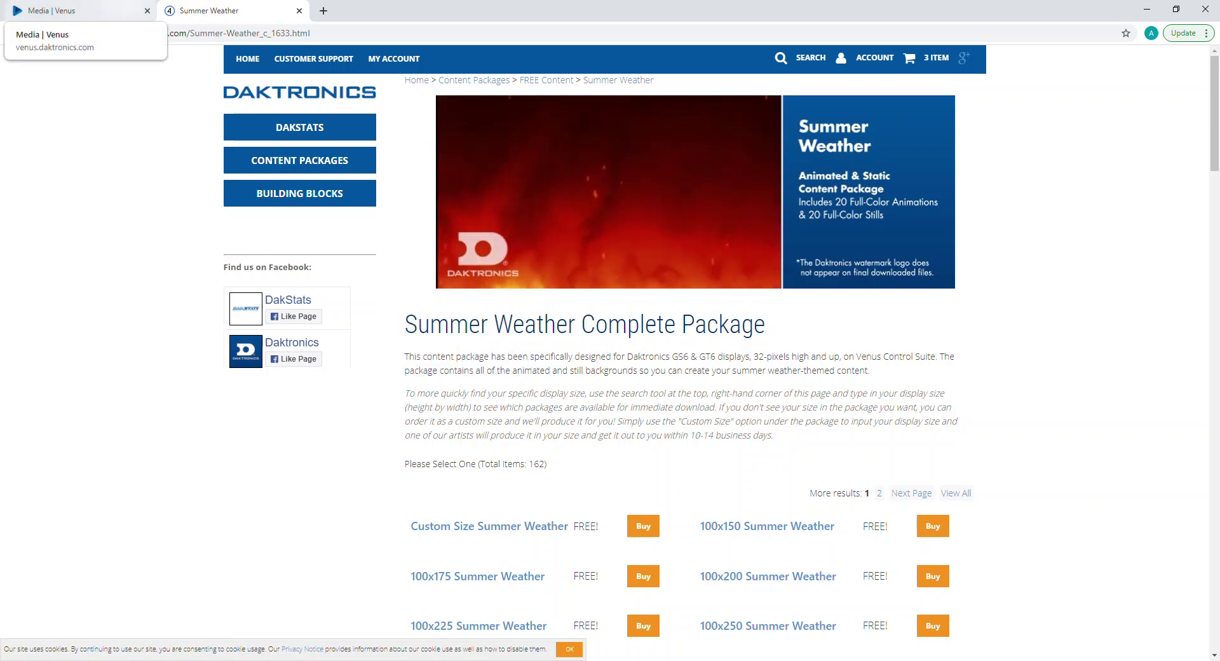
# Check the display dimensions of the media in the Media Library, then locate the matching 140x250 Summer Weather package in the store list.
pyautogui.click(117, 11)
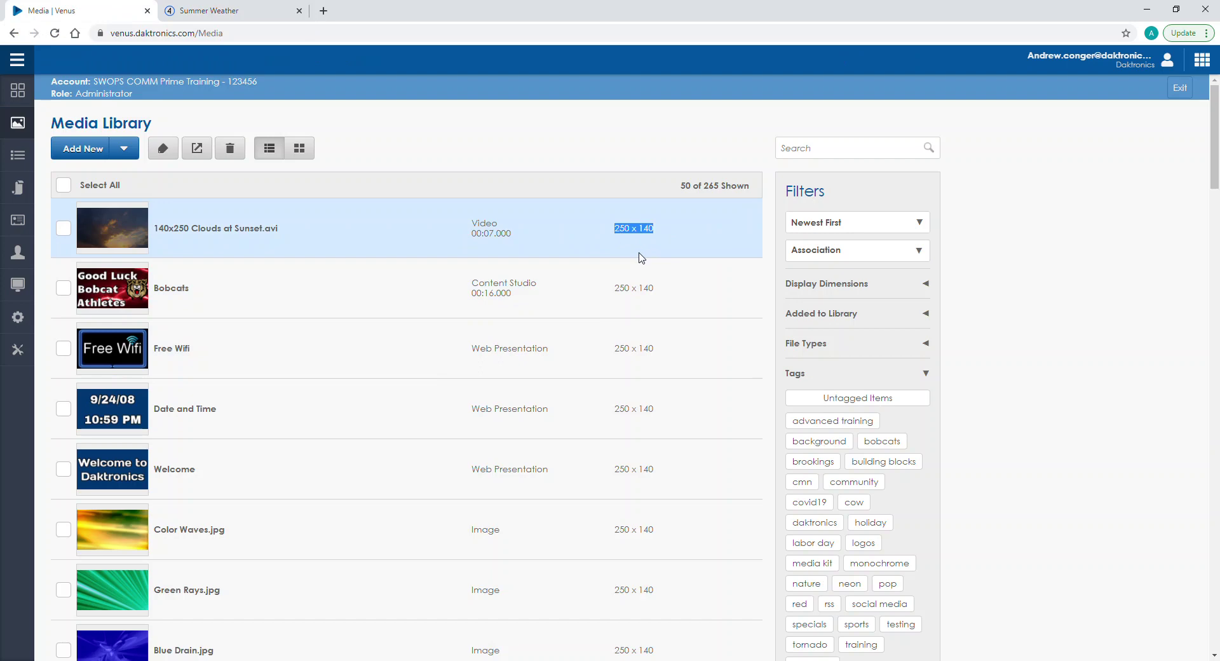
pyautogui.click(210, 11)
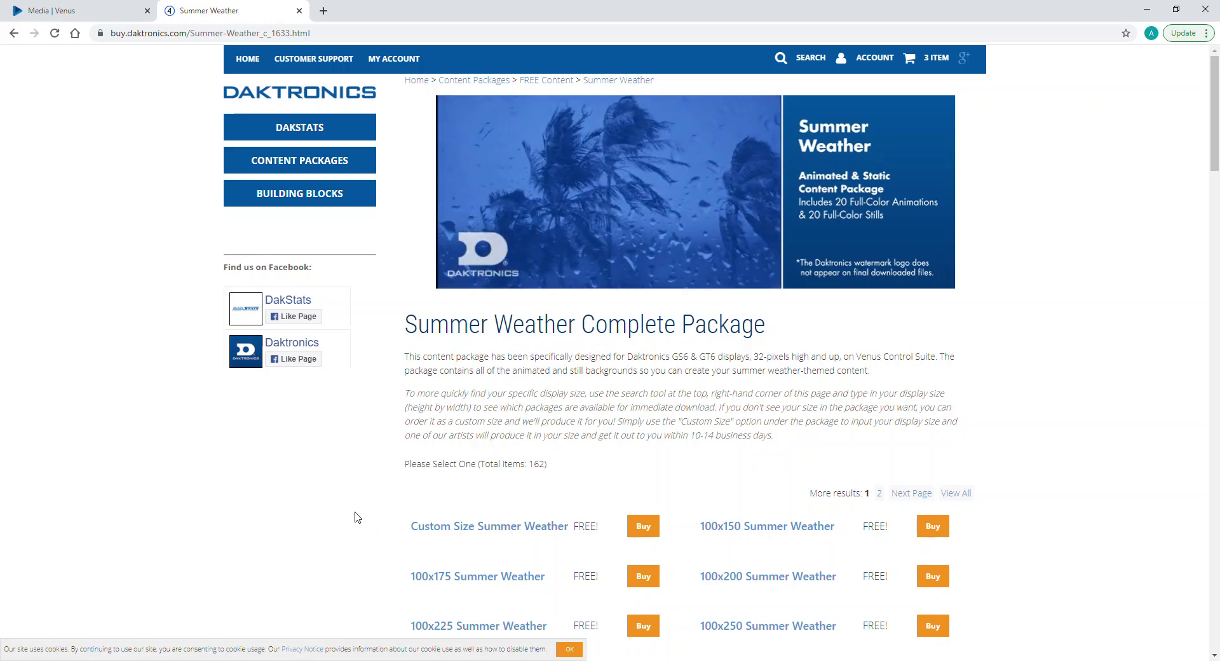
pyautogui.scroll(-5, 358, 515)
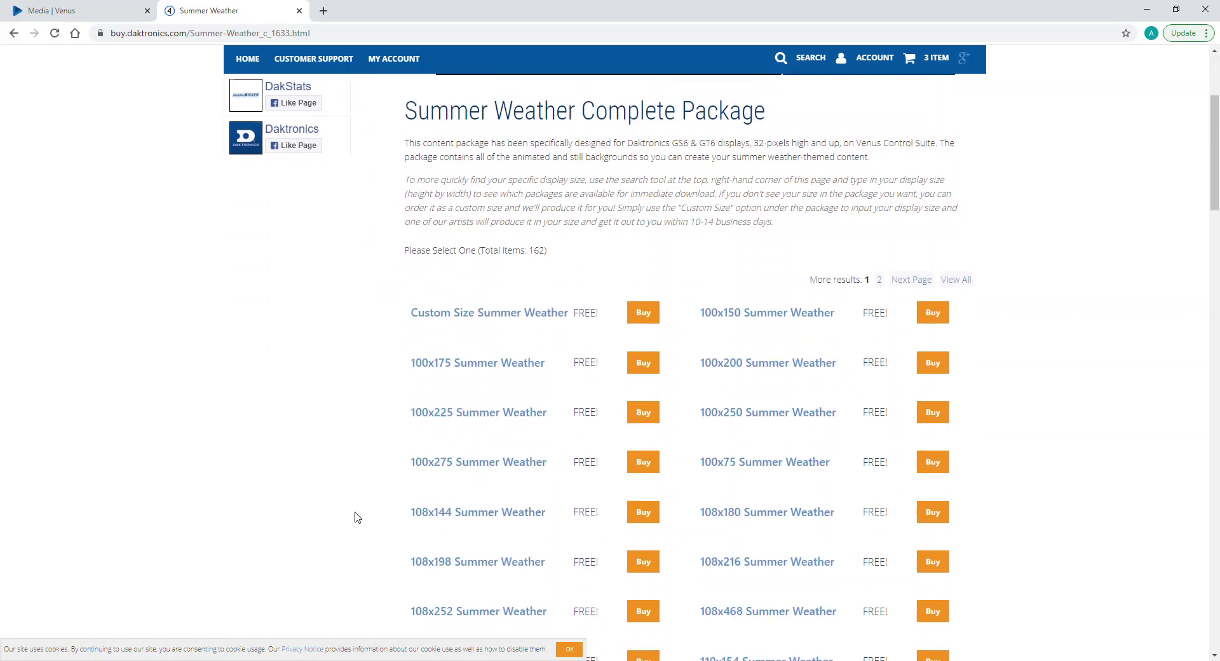
pyautogui.scroll(-8, 358, 509)
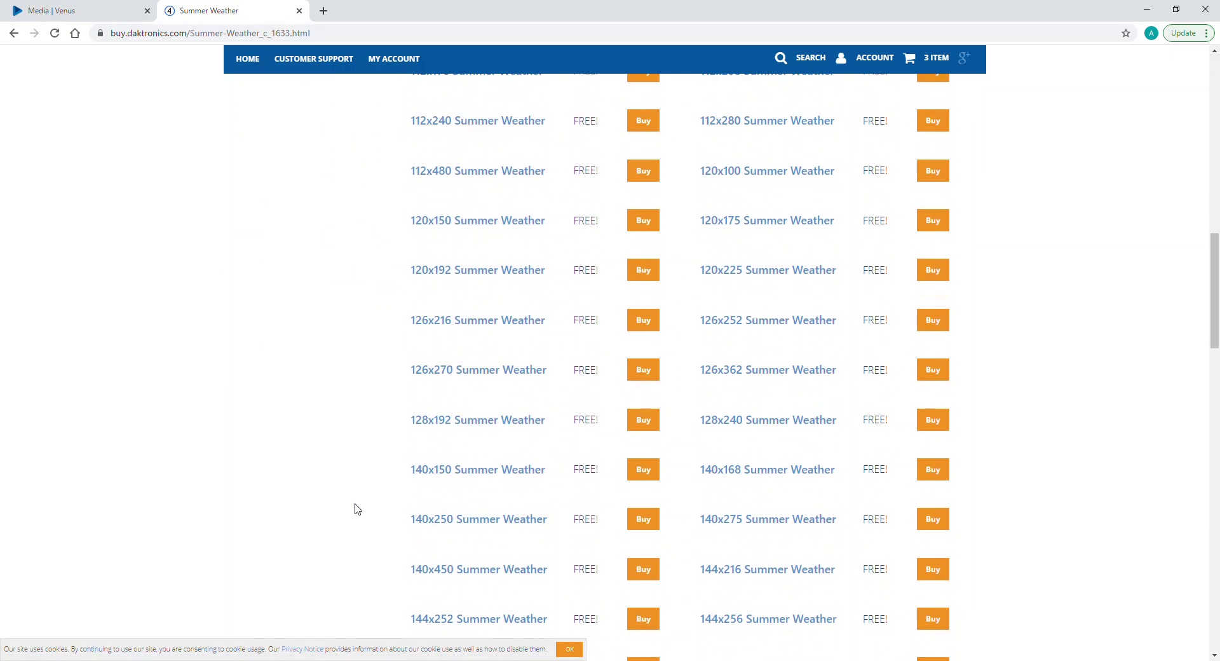
pyautogui.moveTo(397, 521)
pyautogui.mouseDown()
pyautogui.moveTo(456, 519)
pyautogui.moveTo(404, 513)
pyautogui.mouseUp()
pyautogui.tripleClick(407, 518)
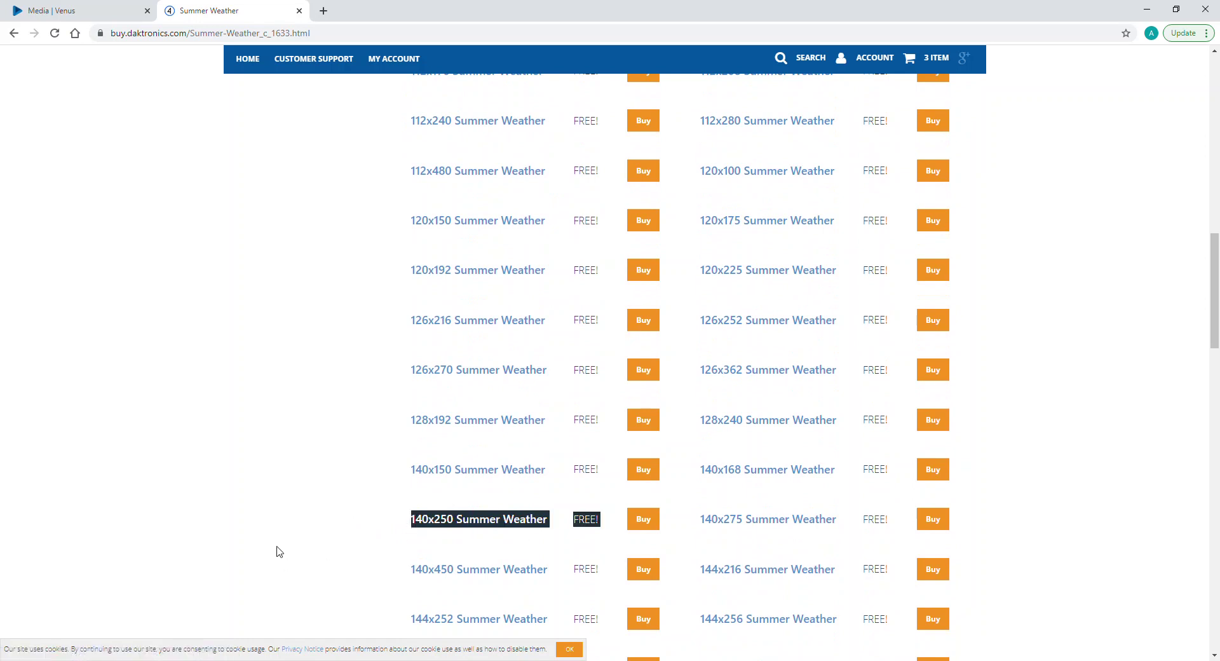
# Locate the Custom Size Summer Weather option at the start of the package list.
pyautogui.scroll(9, 279, 550)
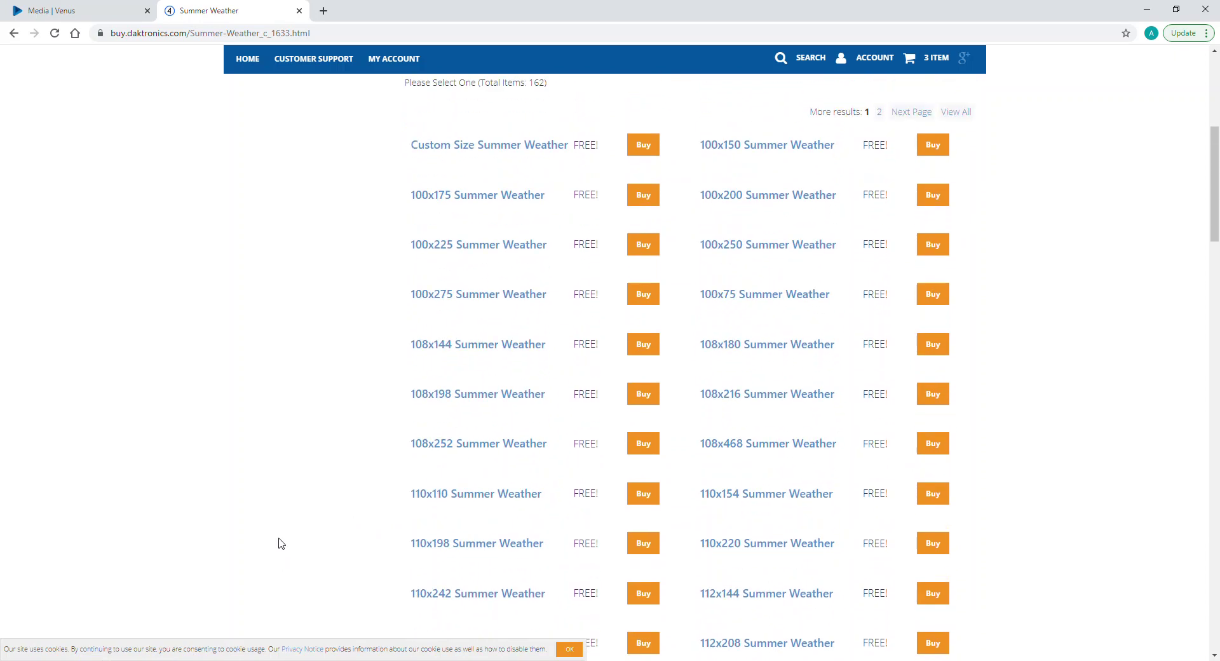
pyautogui.scroll(3, 279, 543)
pyautogui.tripleClick(518, 335)
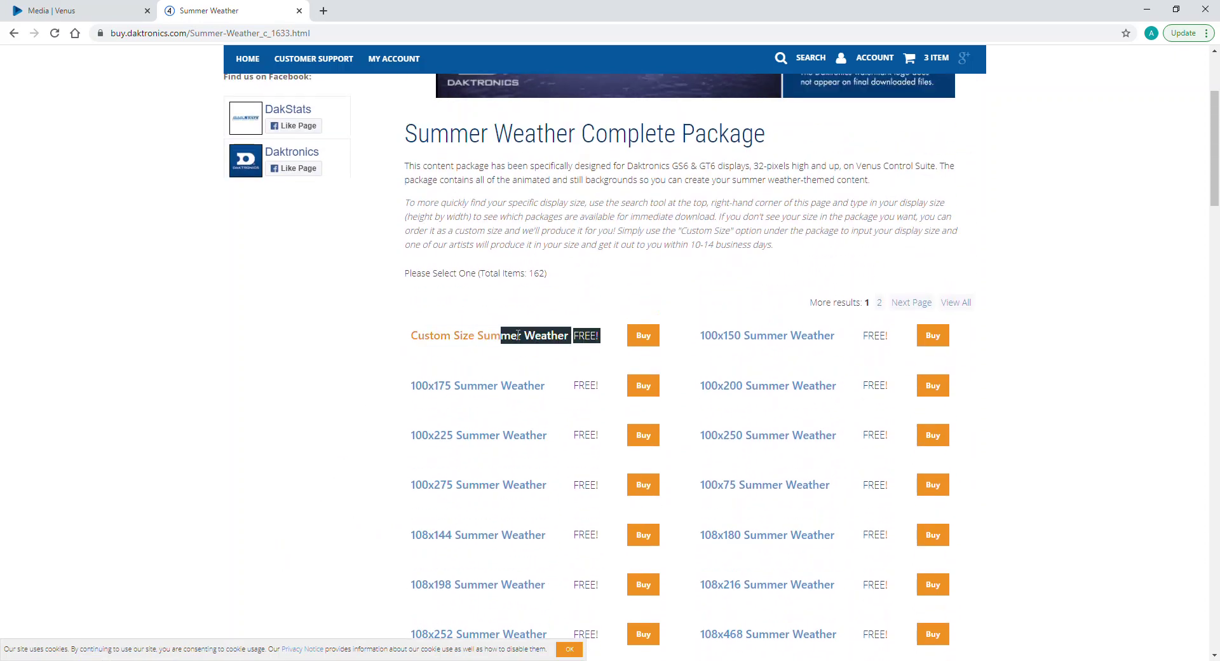
pyautogui.moveTo(518, 335); pyautogui.dragTo(413, 336)
pyautogui.click(383, 338)
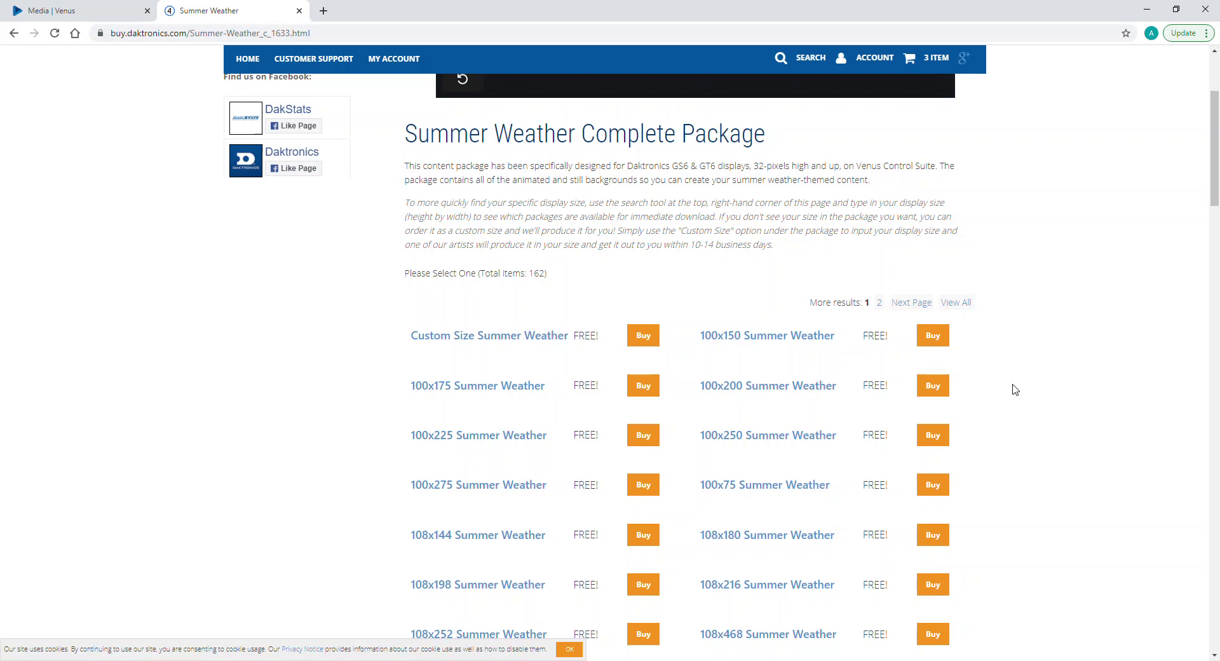
# Return to the Venus Media Library and launch the Web Editor app.
pyautogui.hotkey('ctrl', 'shift', 'Tab')
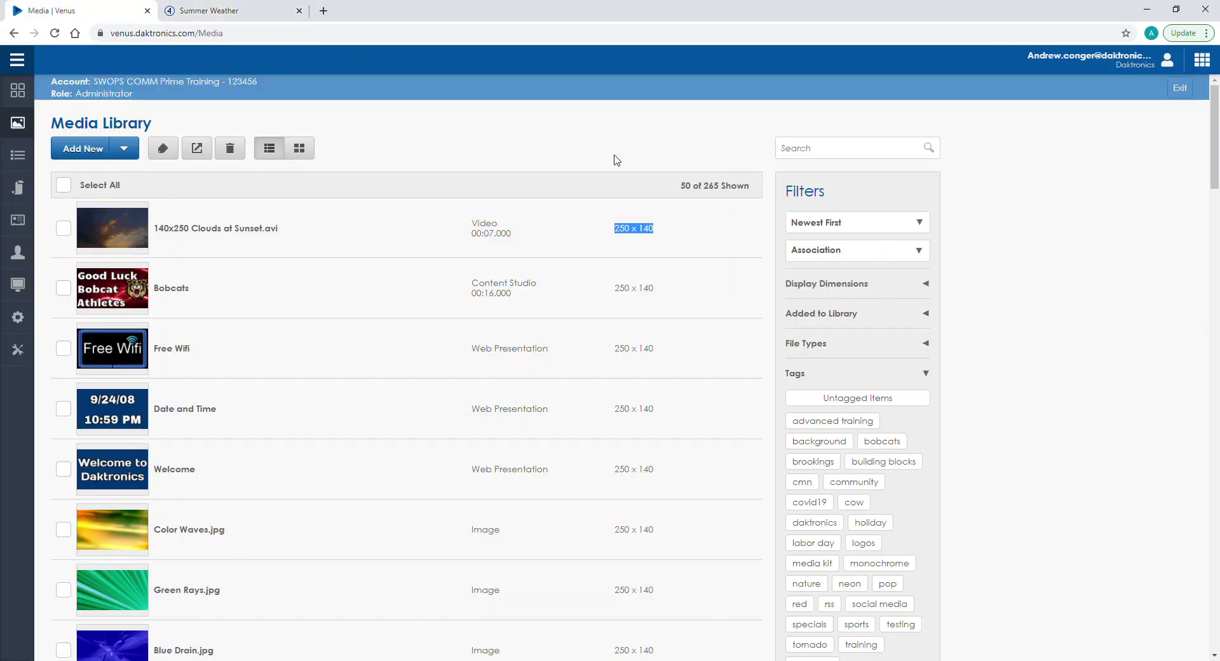
pyautogui.click(1200, 64)
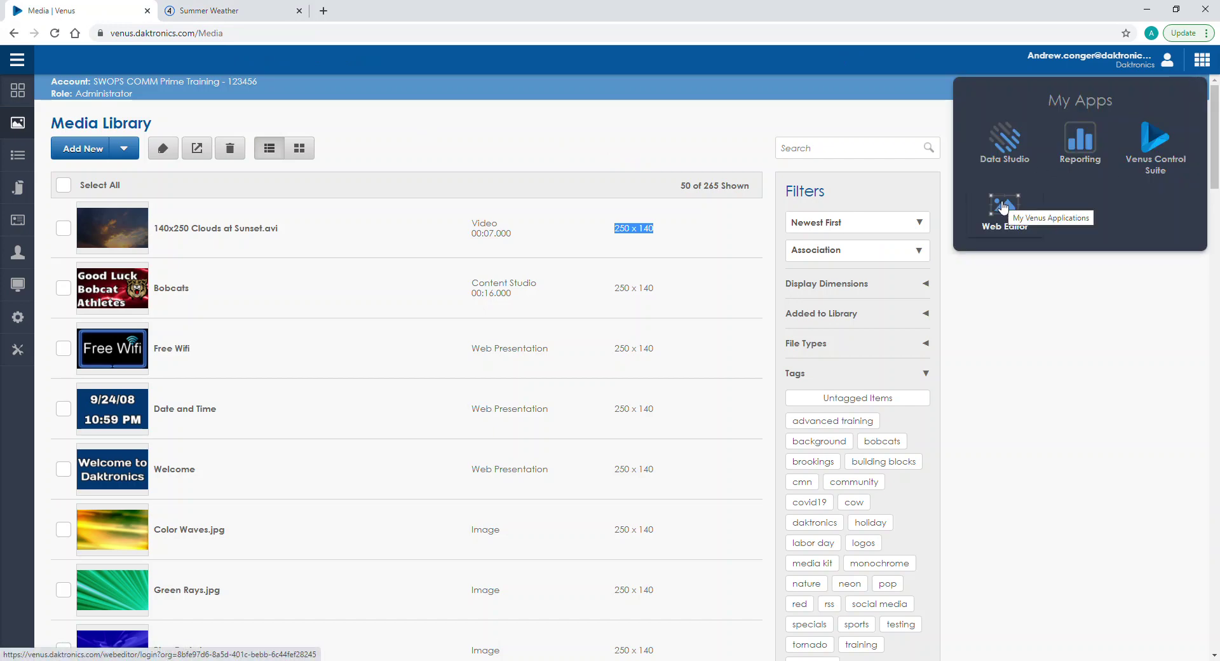
pyautogui.scroll(-7, 423, 397)
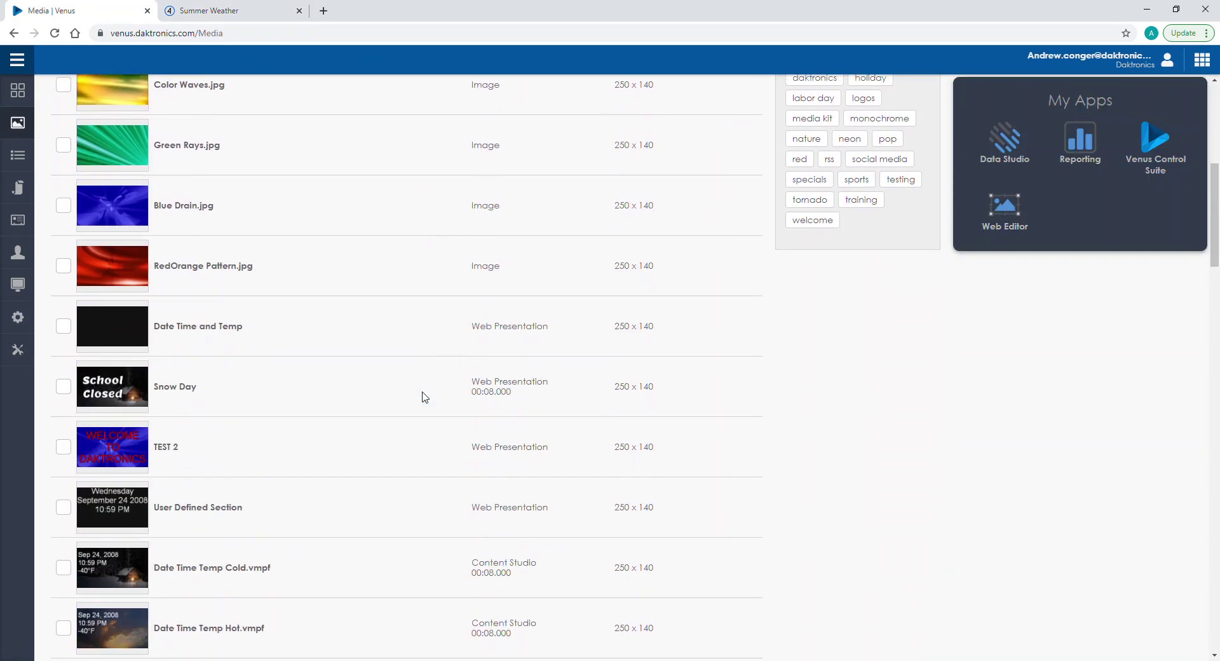
pyautogui.scroll(7, 422, 395)
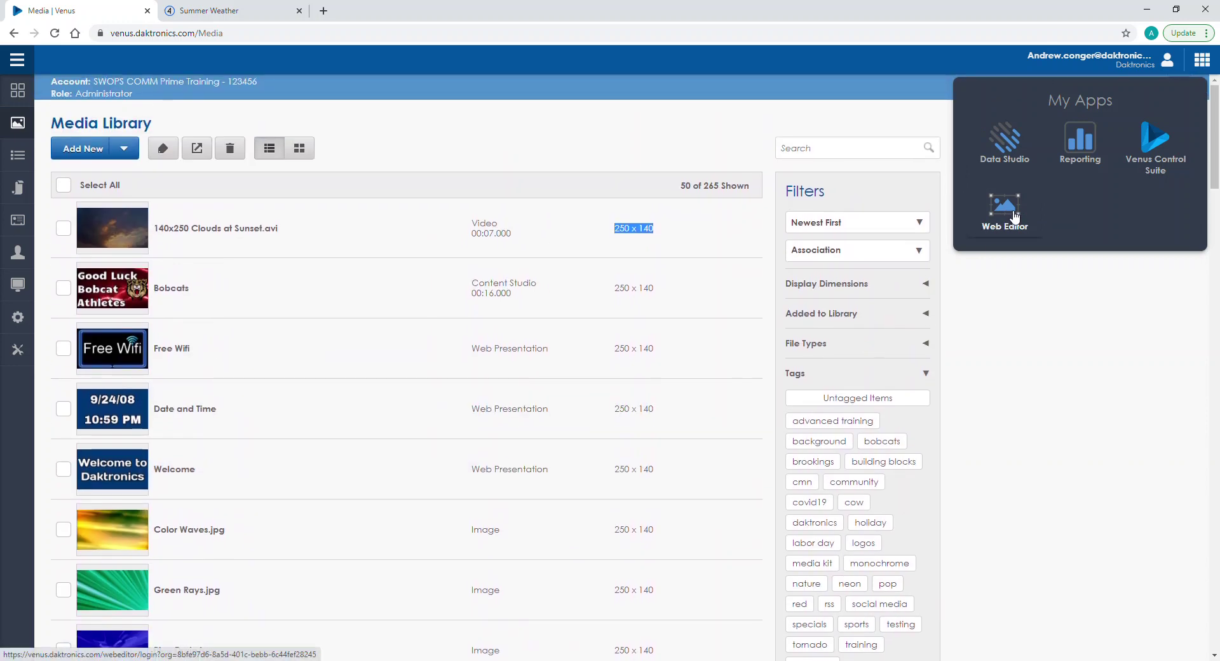
pyautogui.click(1015, 217)
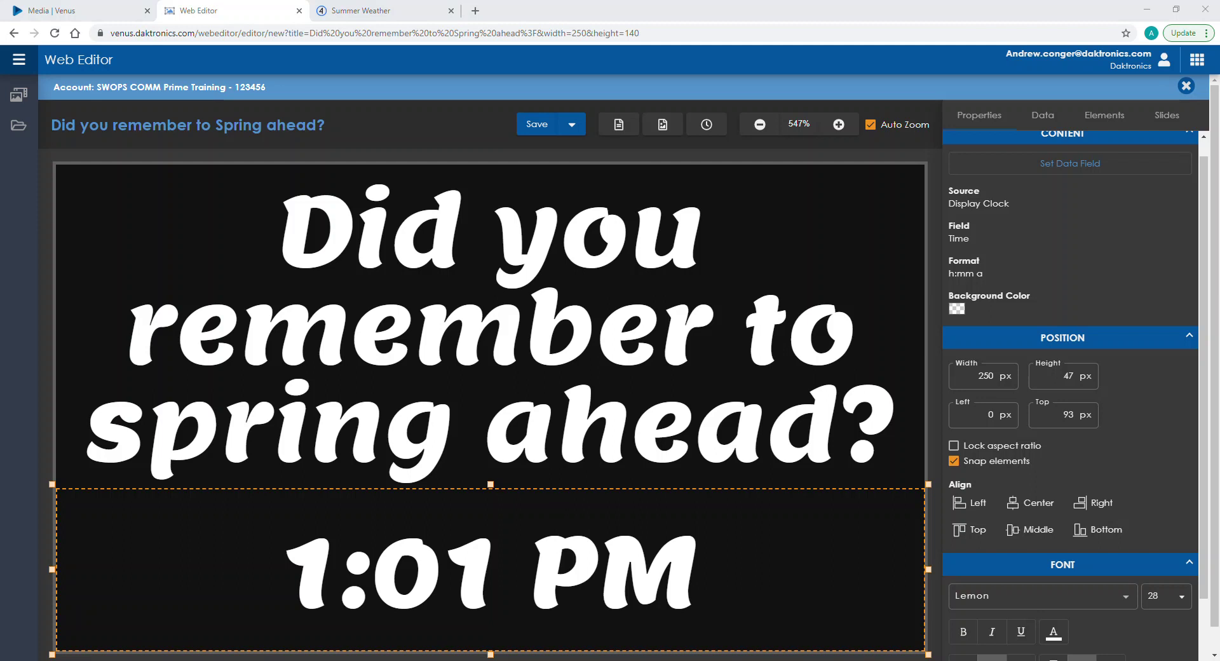
# Add the 140x250 Clouds at Sunset.avi video from the media library to the "Did you remember to Spring ahead?" presentation.
pyautogui.click(661, 132)
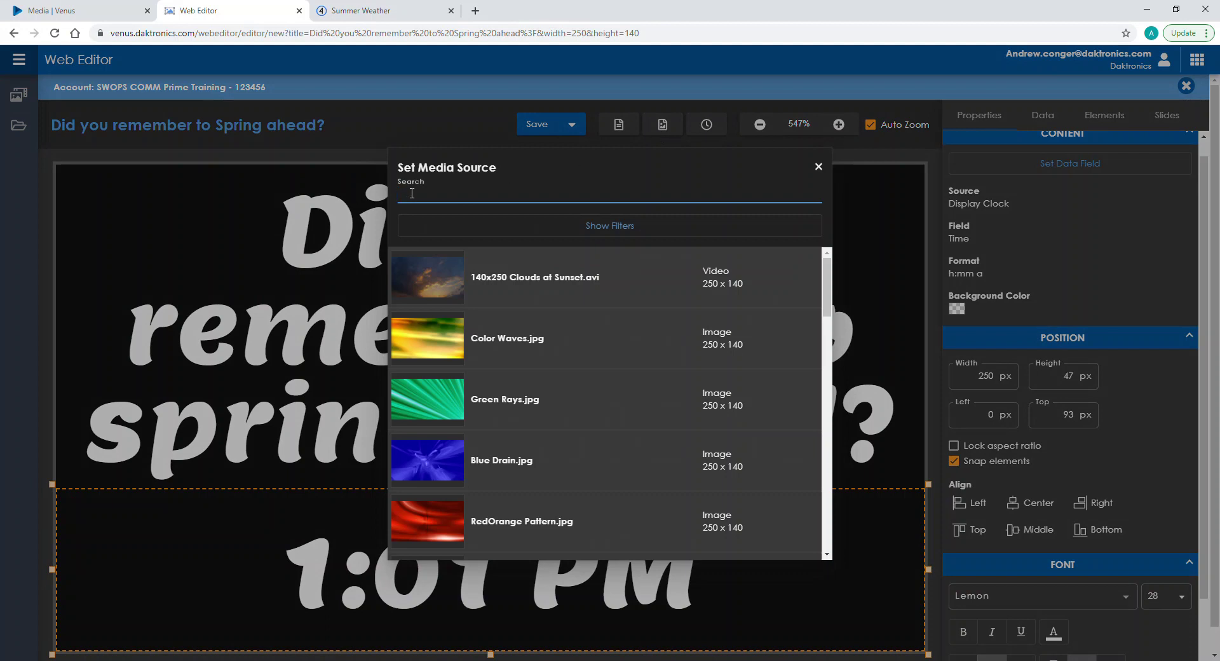
pyautogui.click(501, 229)
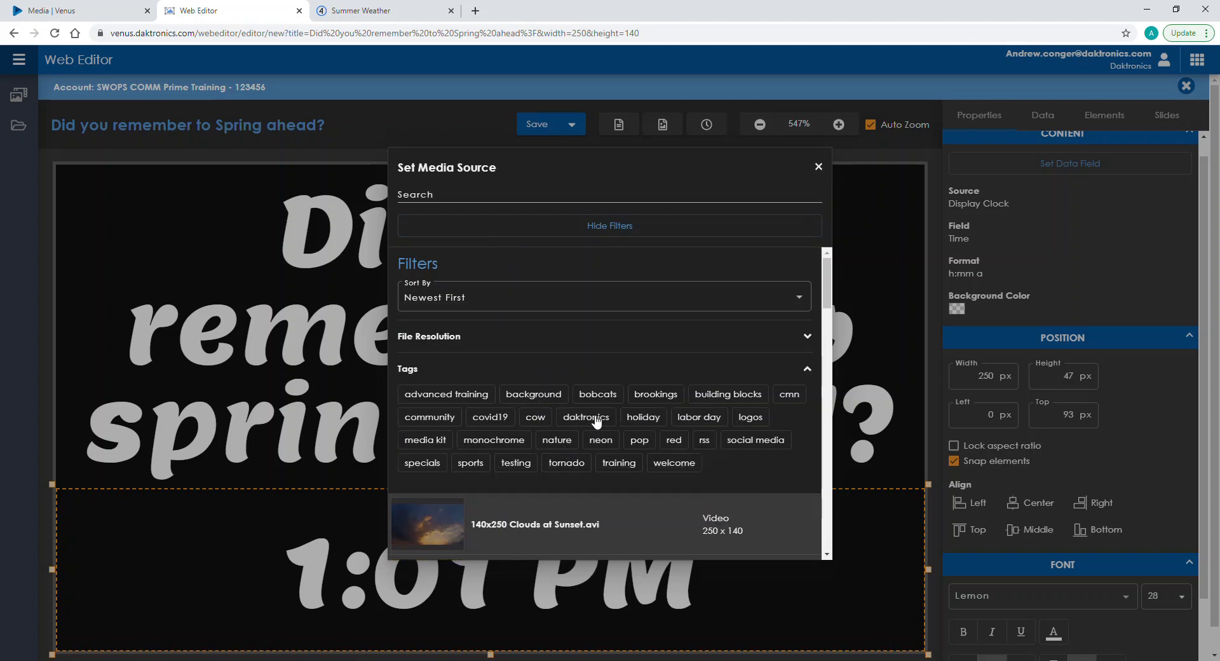
pyautogui.click(592, 235)
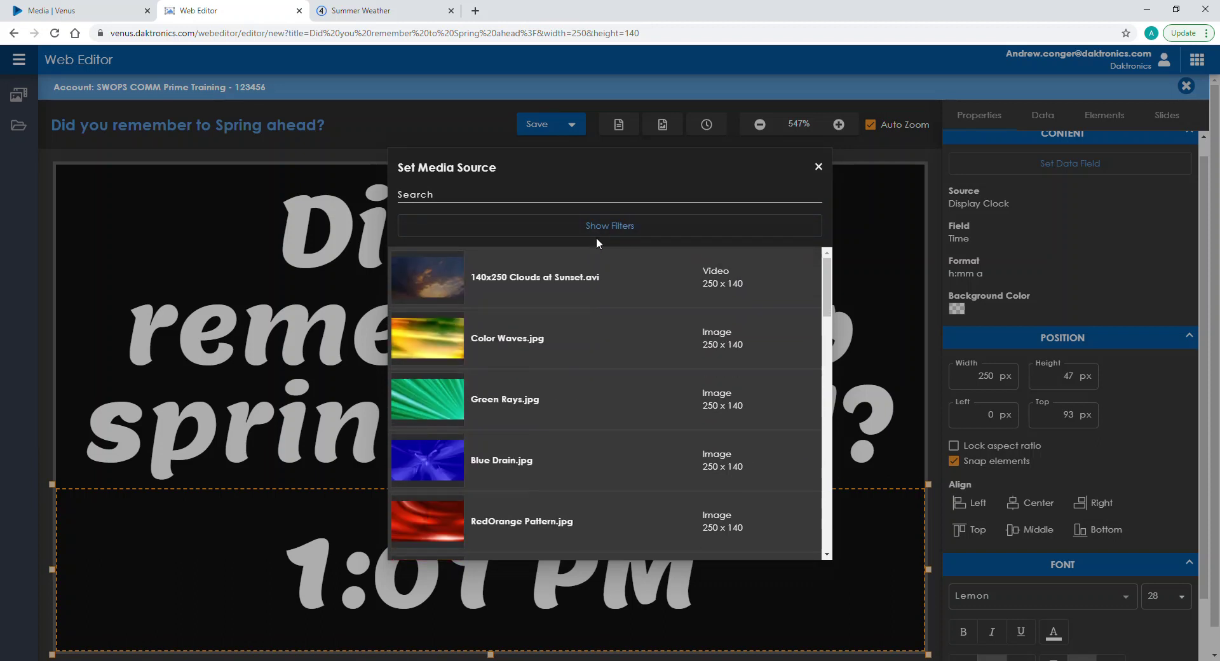
pyautogui.click(553, 287)
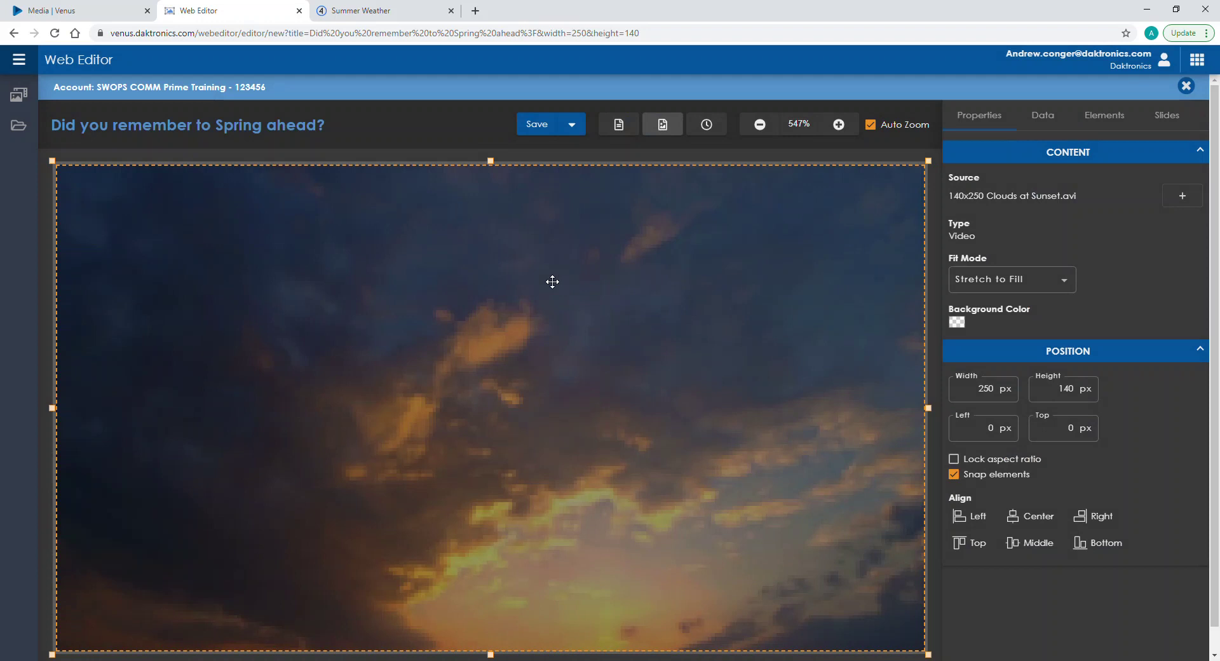
# Move the Clouds at Sunset video beneath the clock and text elements in the layer order, and view its properties.
pyautogui.click(1118, 120)
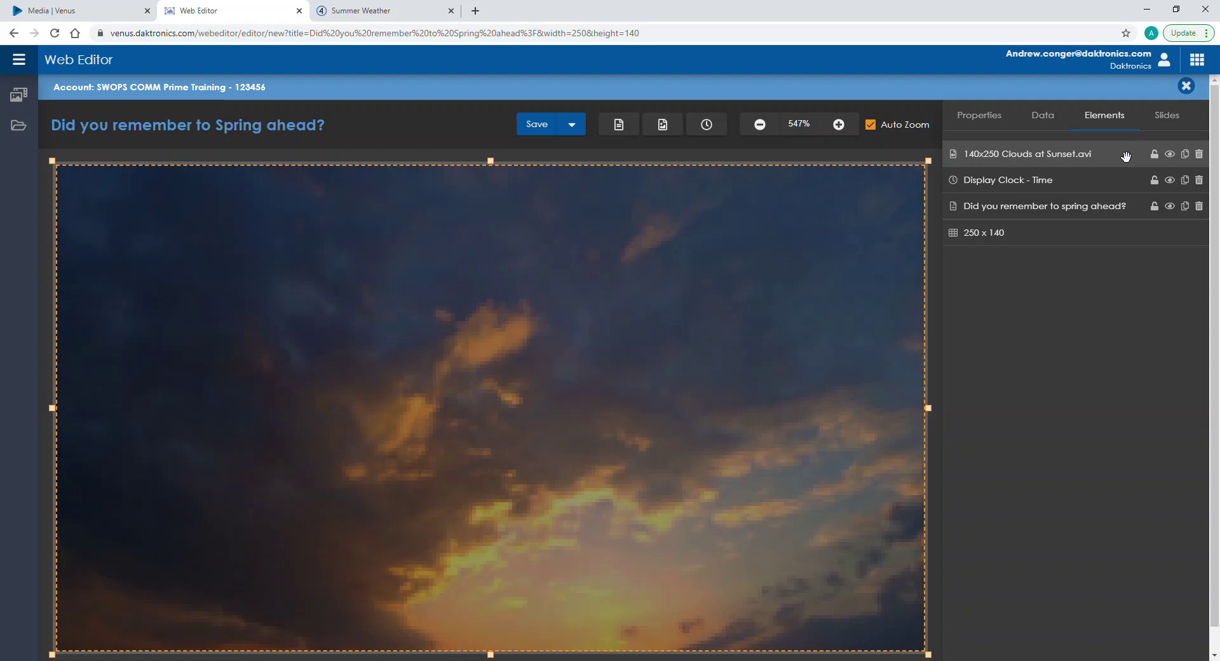
pyautogui.moveTo(1129, 157); pyautogui.dragTo(1131, 212)
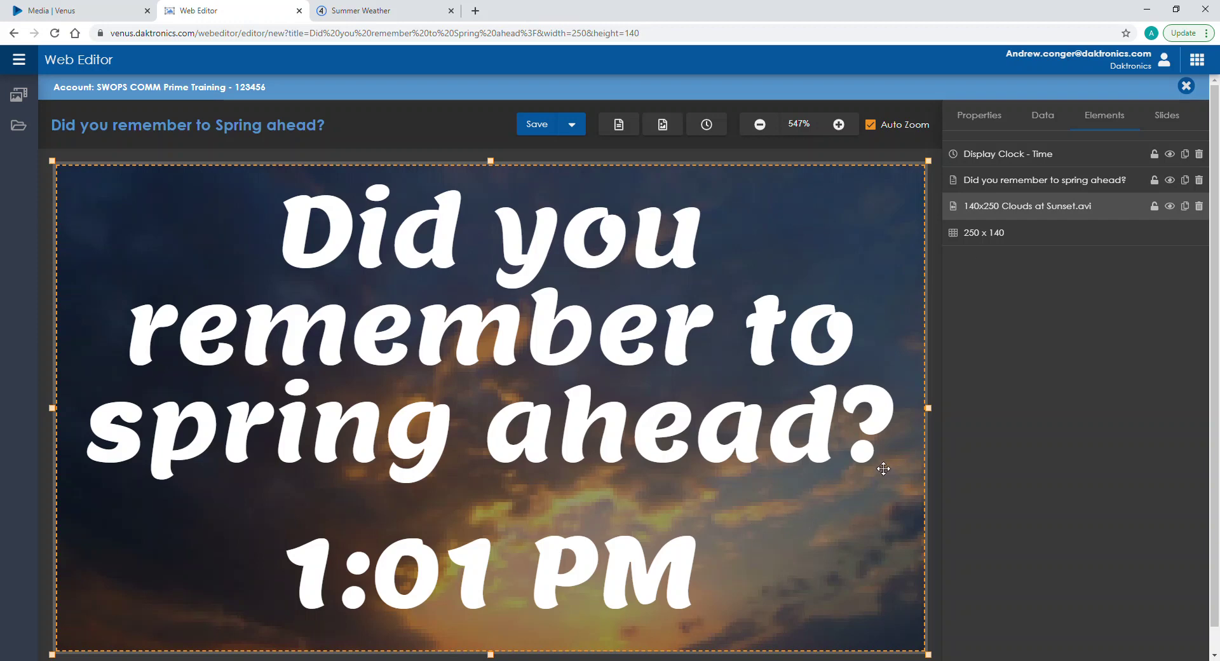
pyautogui.click(979, 117)
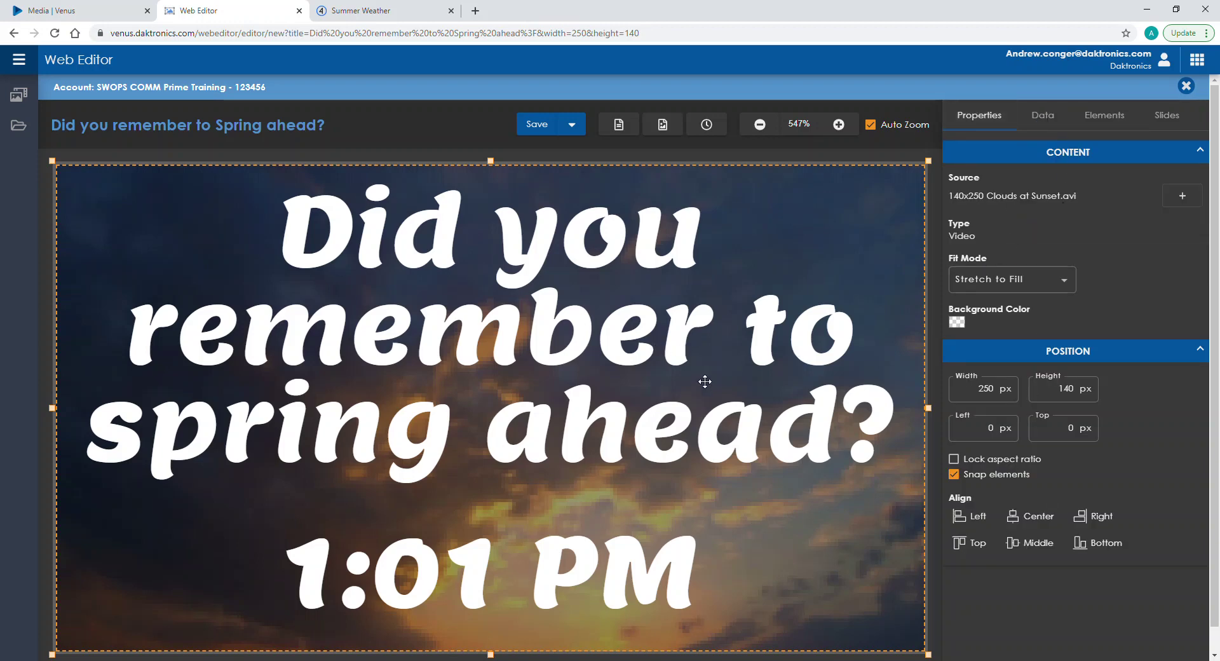
# Give the clock element a black drop shadow with horizontal and vertical offsets of -3 px and a 1 px blur.
pyautogui.click(1103, 118)
pyautogui.click(1040, 152)
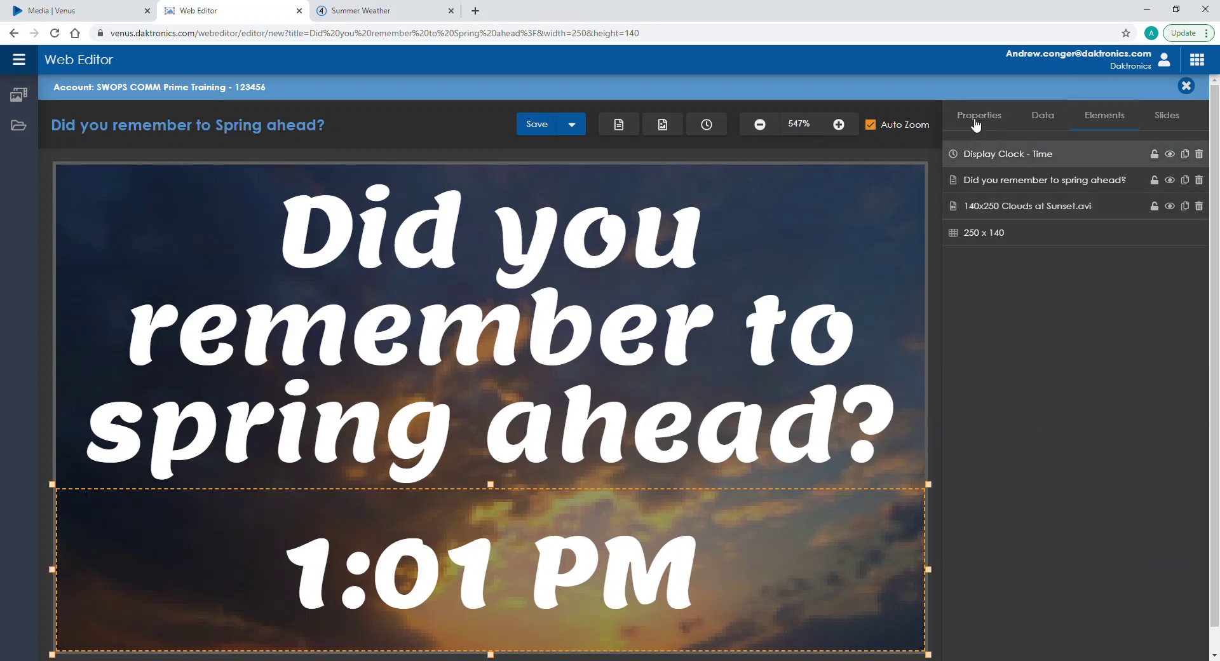
pyautogui.click(978, 118)
pyautogui.scroll(-2, 1016, 361)
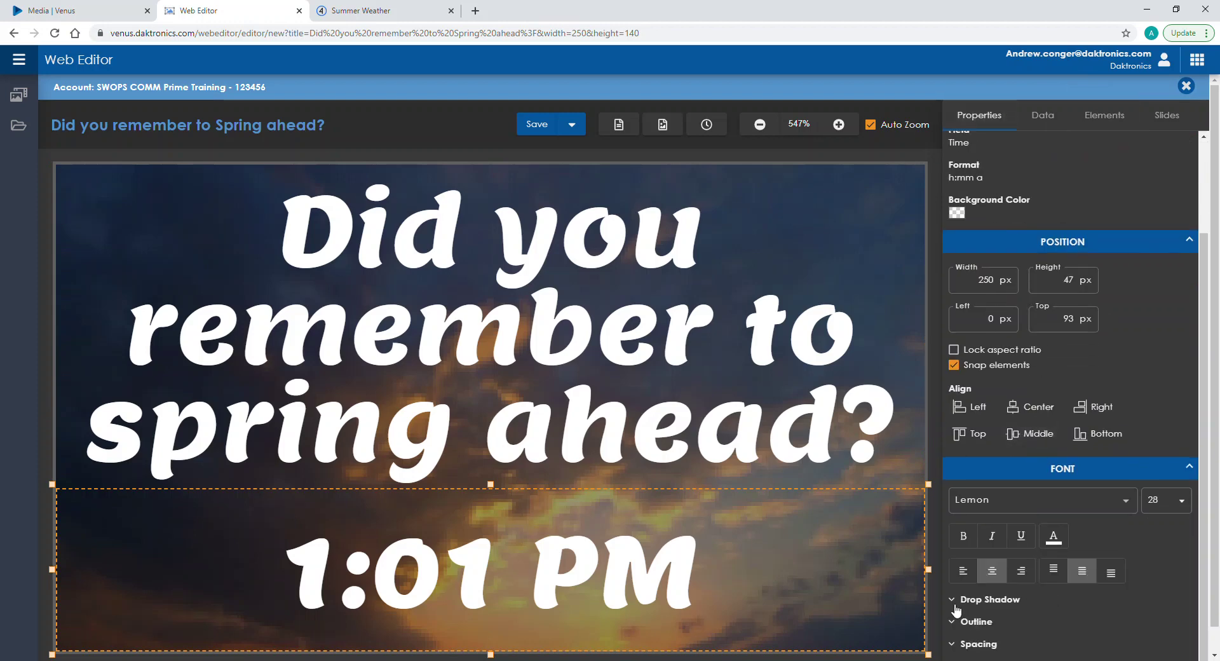
pyautogui.click(956, 624)
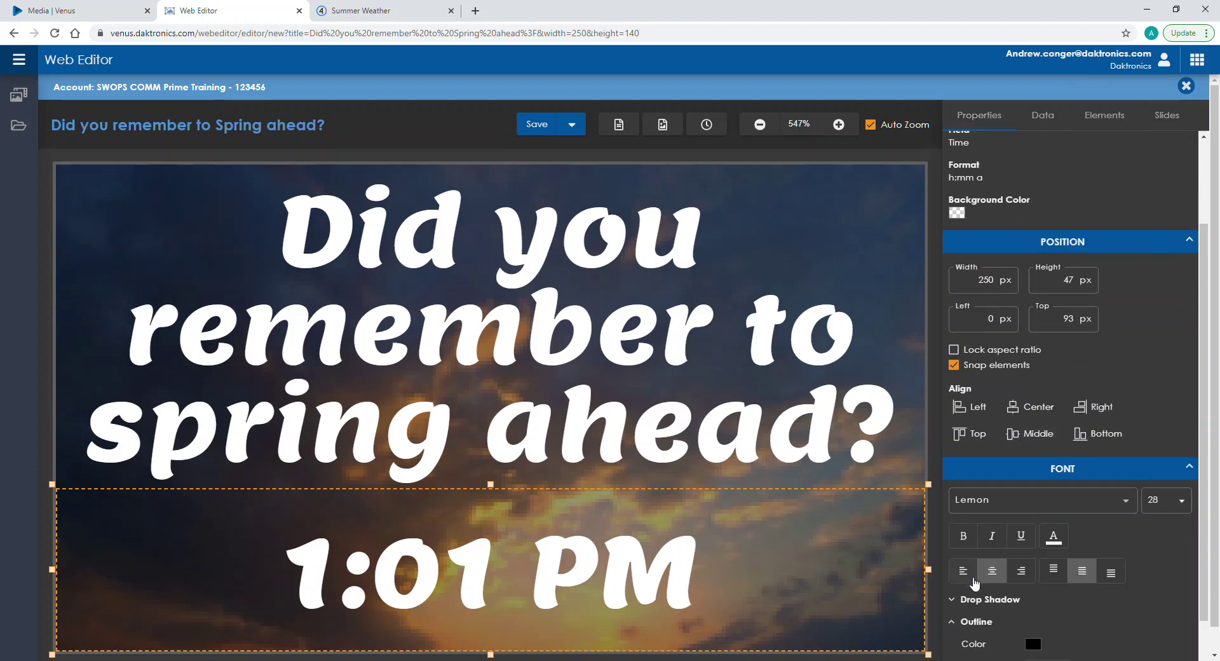
pyautogui.scroll(-1, 963, 559)
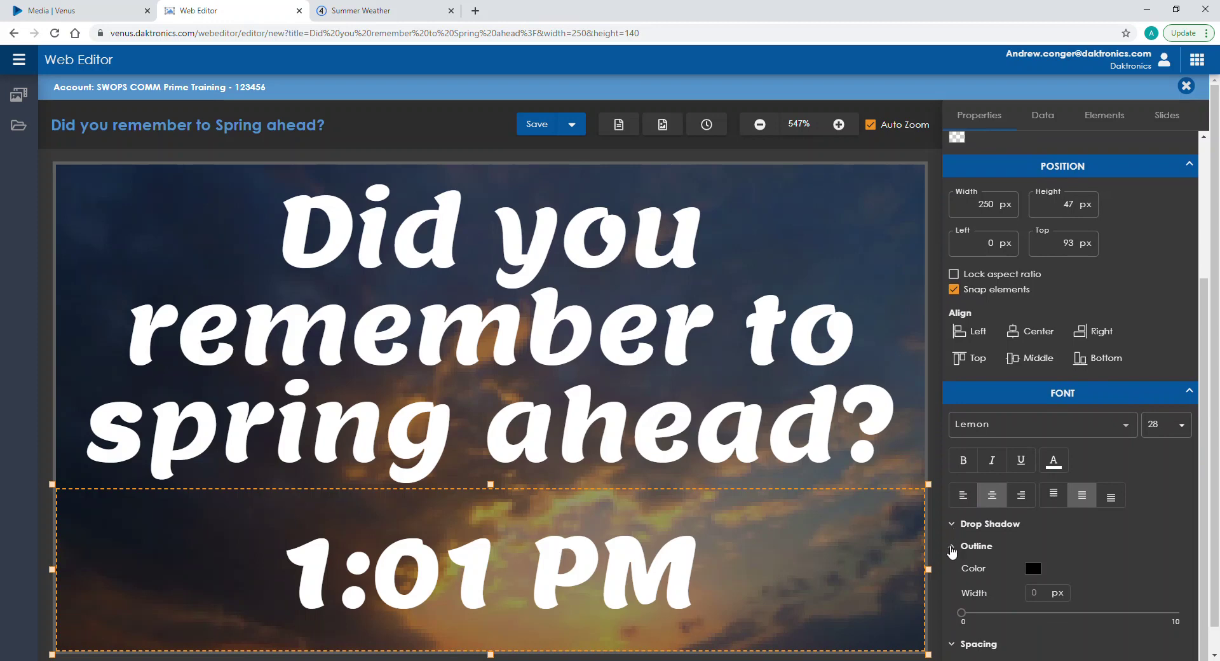
pyautogui.click(955, 533)
pyautogui.scroll(-1, 1019, 559)
pyautogui.scroll(-1, 1018, 567)
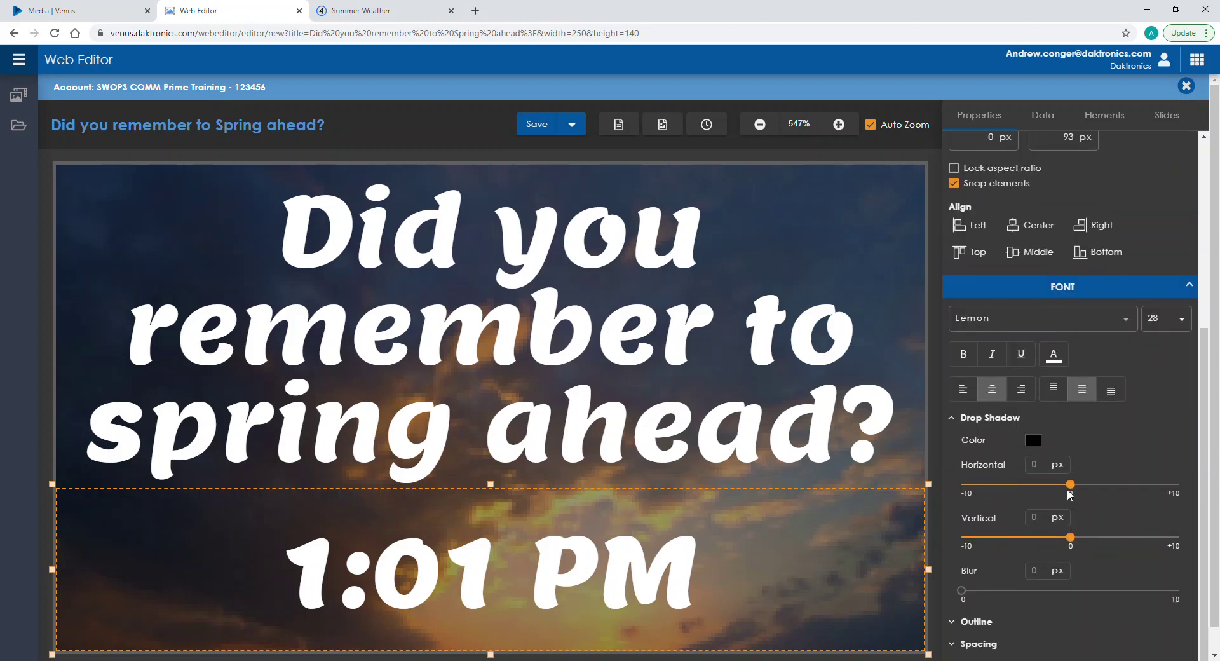
pyautogui.moveTo(1070, 485); pyautogui.dragTo(1039, 484)
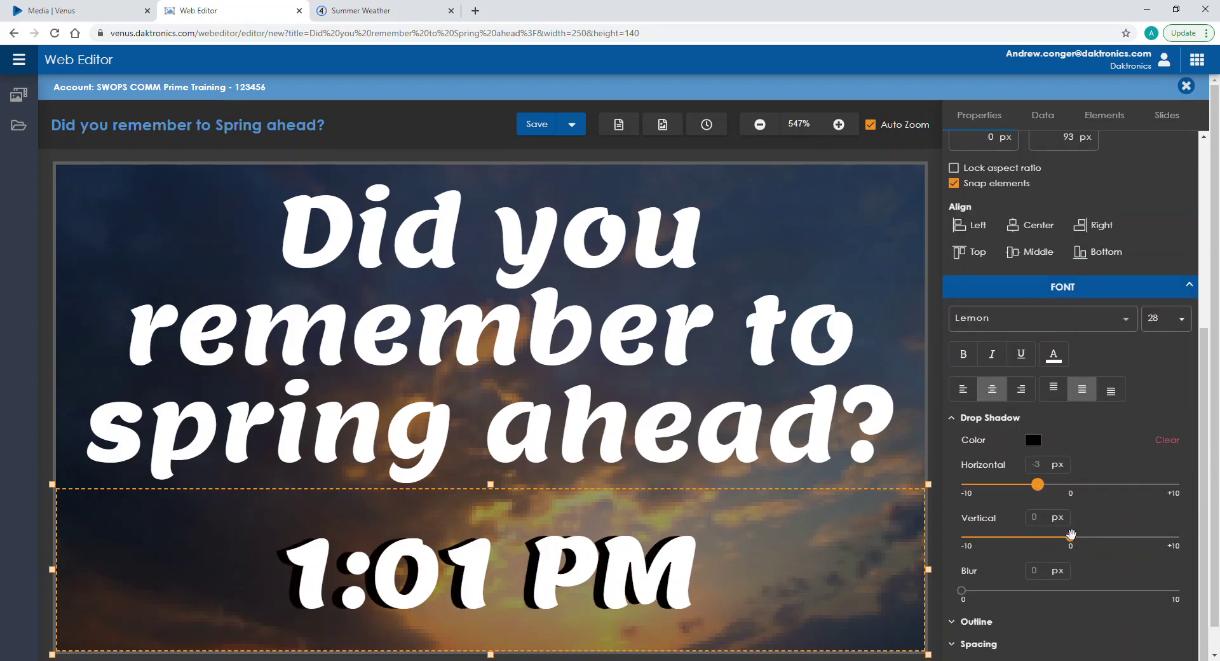
pyautogui.moveTo(1070, 537); pyautogui.dragTo(1039, 536)
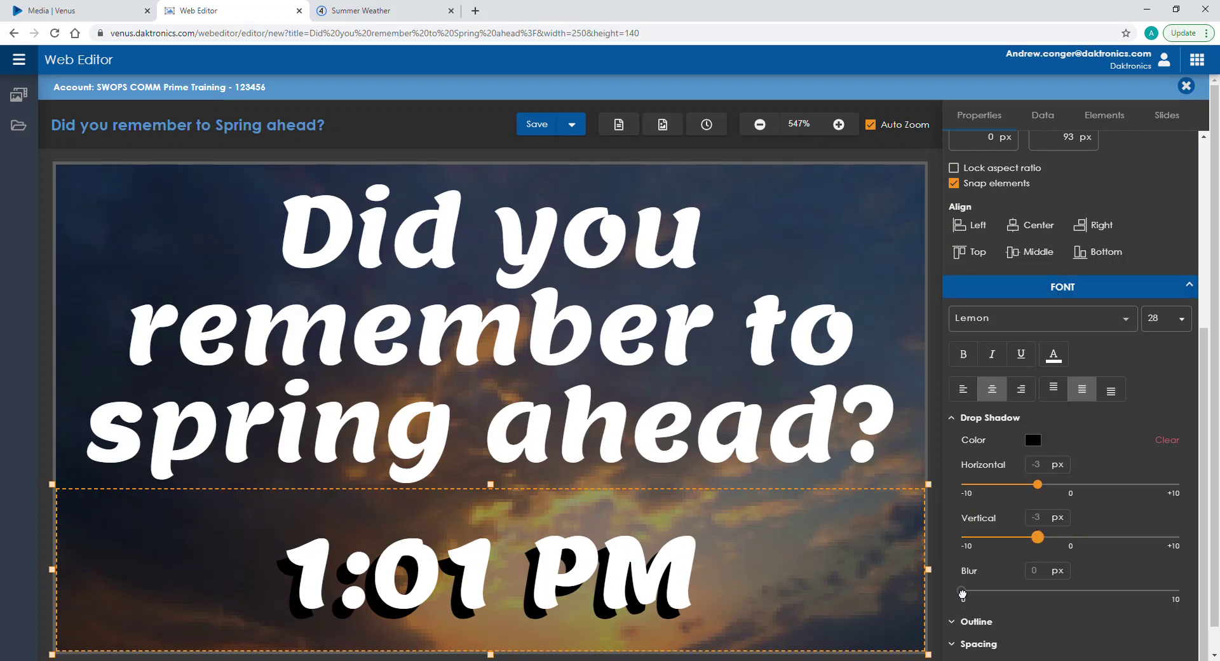
pyautogui.moveTo(963, 594); pyautogui.dragTo(982, 591)
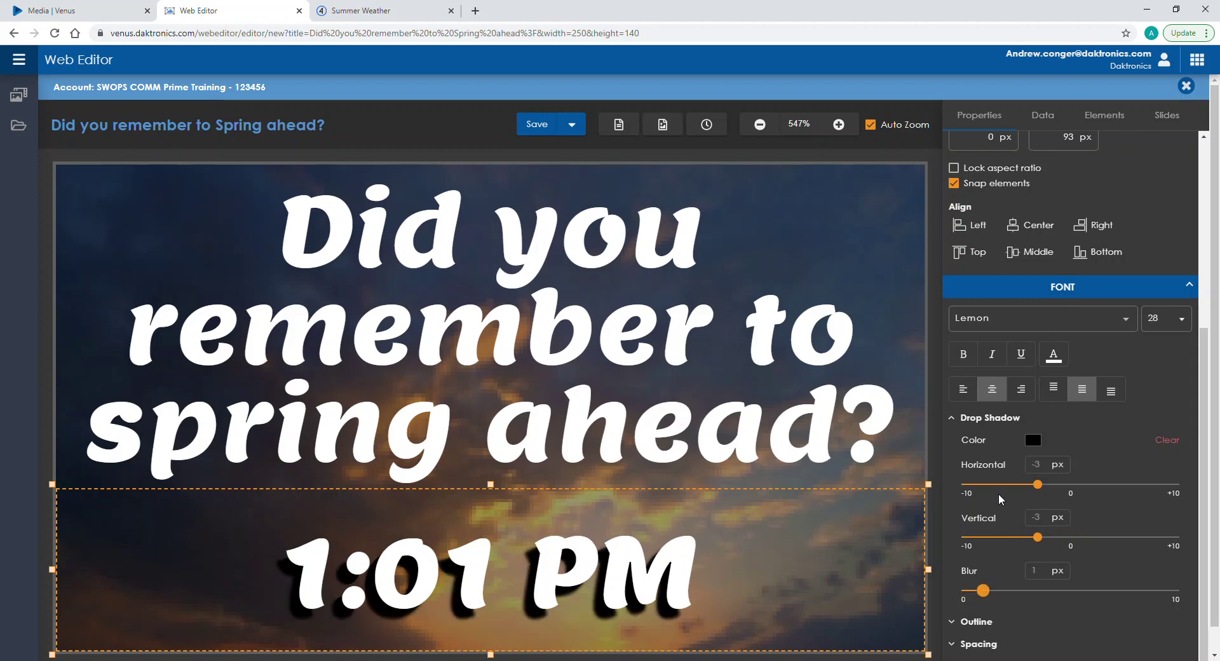
# Apply a black drop shadow to the "Did you remember to spring ahead?" text with -3 px horizontal, -3 px vertical and 1 px blur.
pyautogui.click(606, 321)
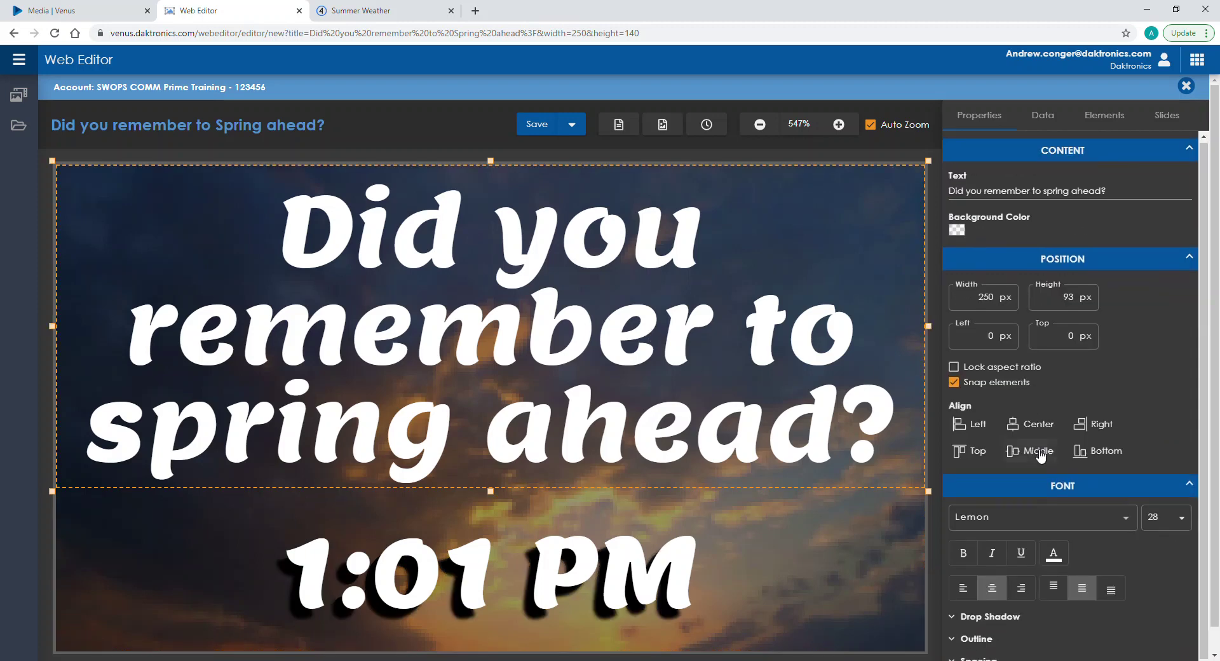
pyautogui.scroll(-1, 1039, 452)
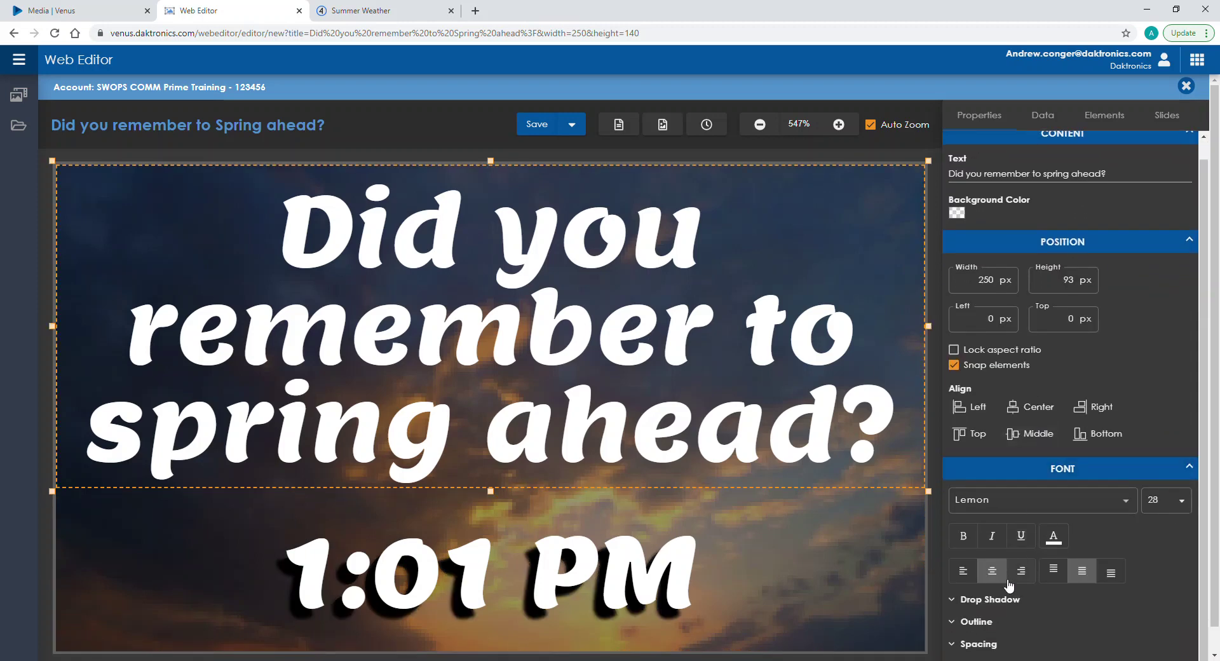
pyautogui.click(951, 600)
pyautogui.scroll(-3, 1048, 508)
pyautogui.moveTo(1071, 484); pyautogui.dragTo(1039, 484)
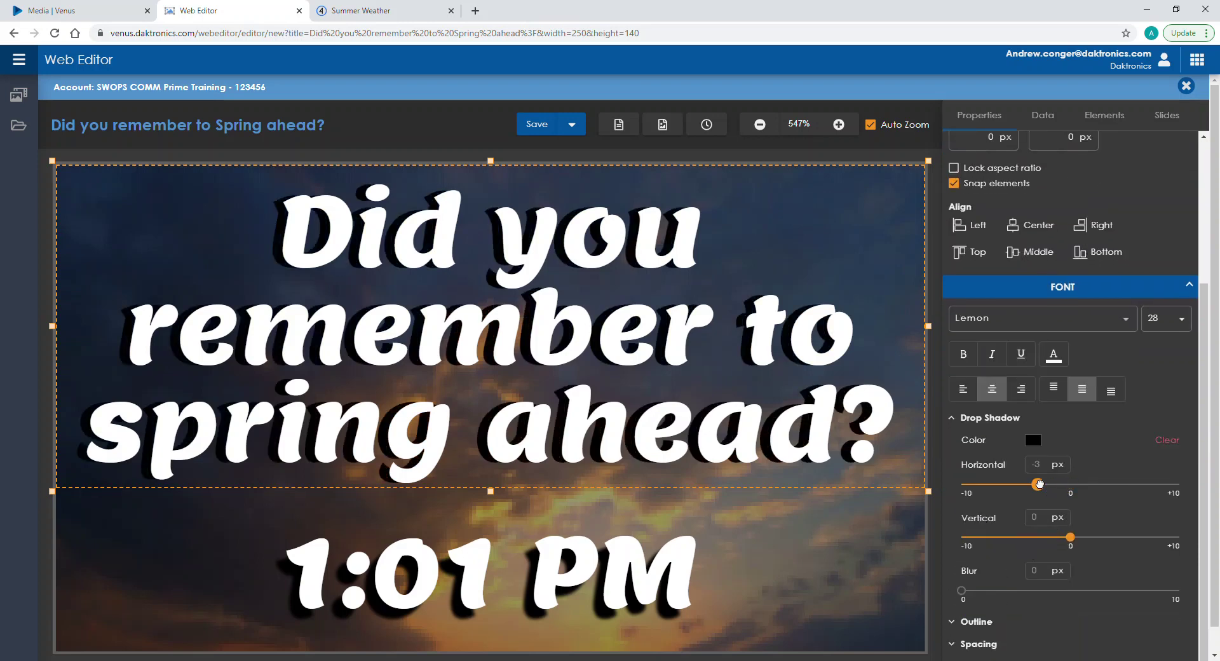
pyautogui.moveTo(1070, 537); pyautogui.dragTo(1039, 539)
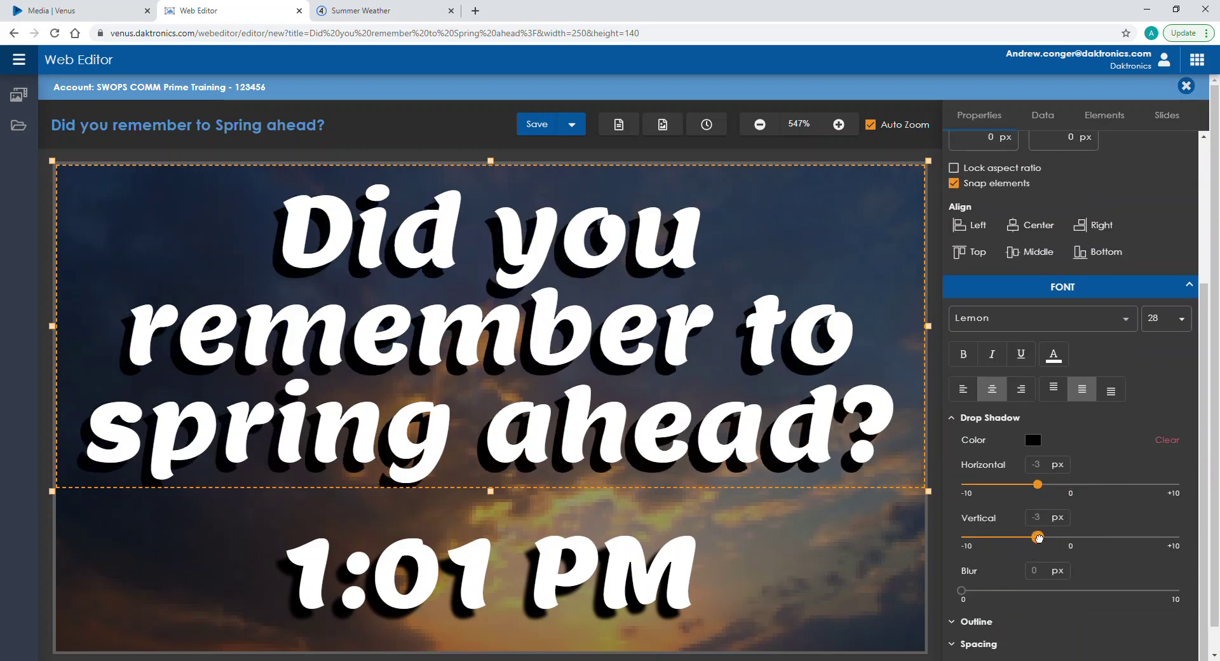
pyautogui.click(974, 589)
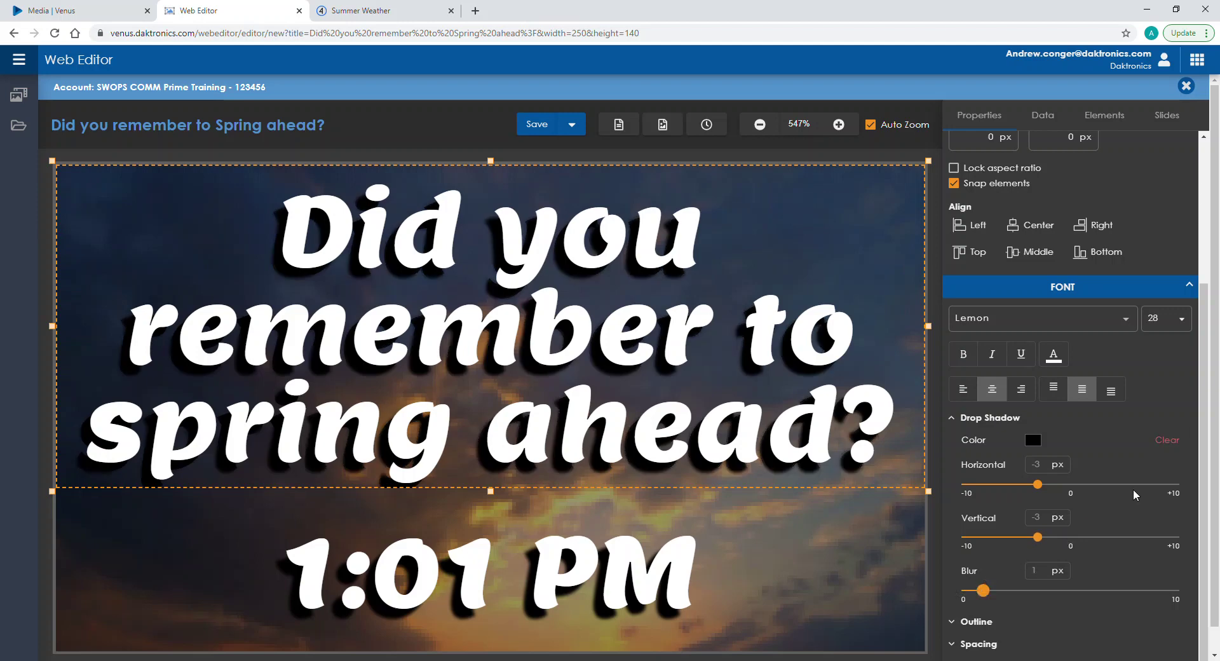
# Add a blank slide to the presentation and delete it again.
pyautogui.scroll(3, 1067, 603)
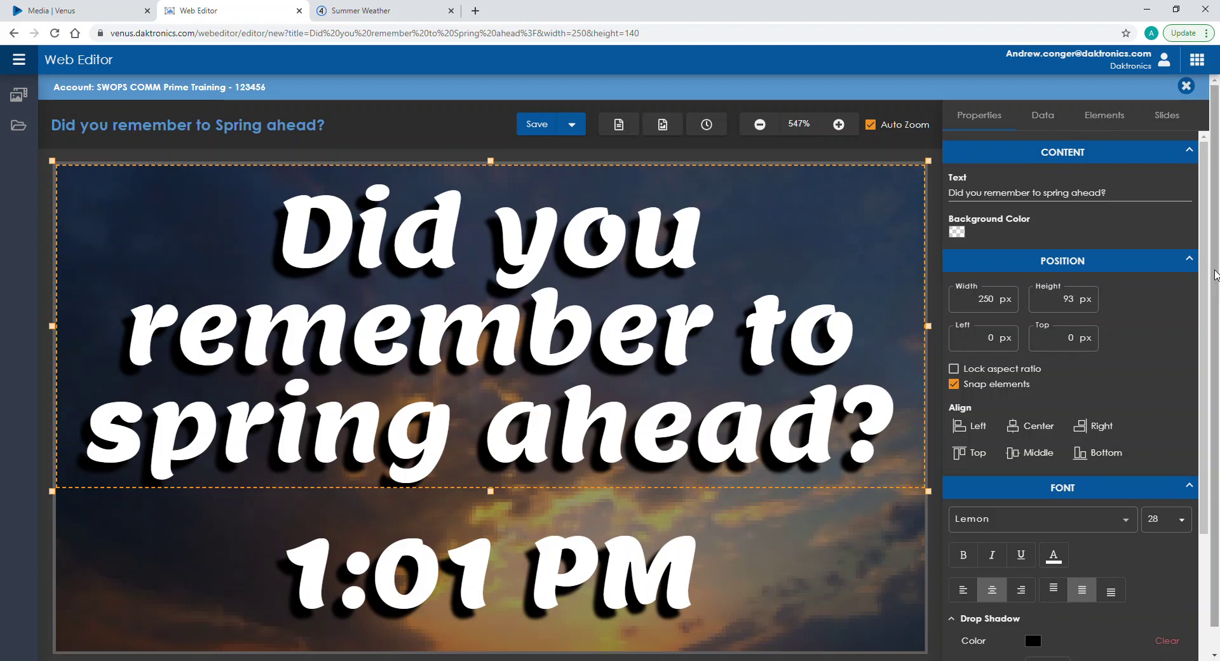
pyautogui.click(1174, 120)
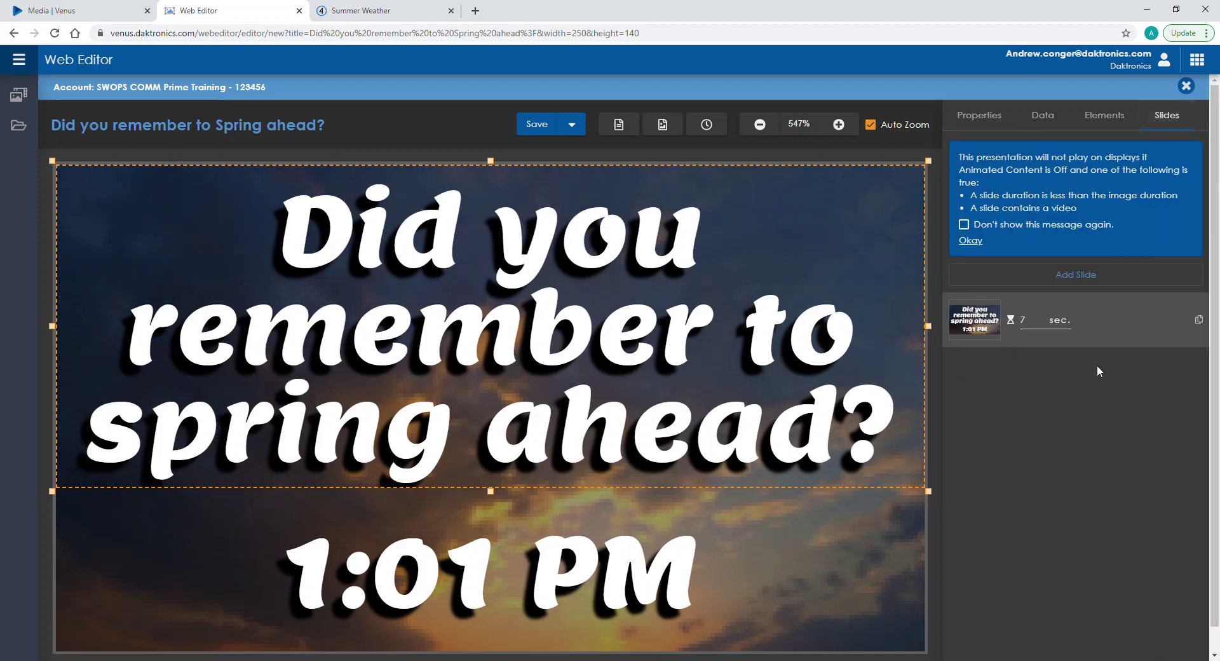
pyautogui.click(1054, 281)
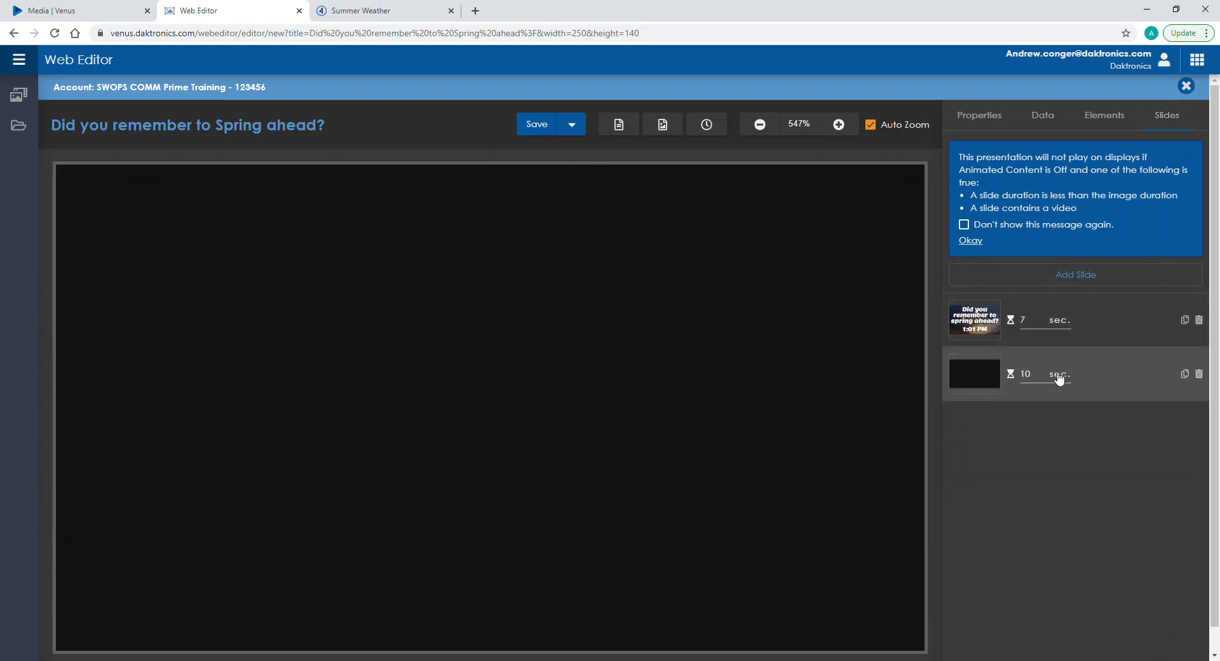
pyautogui.click(1198, 374)
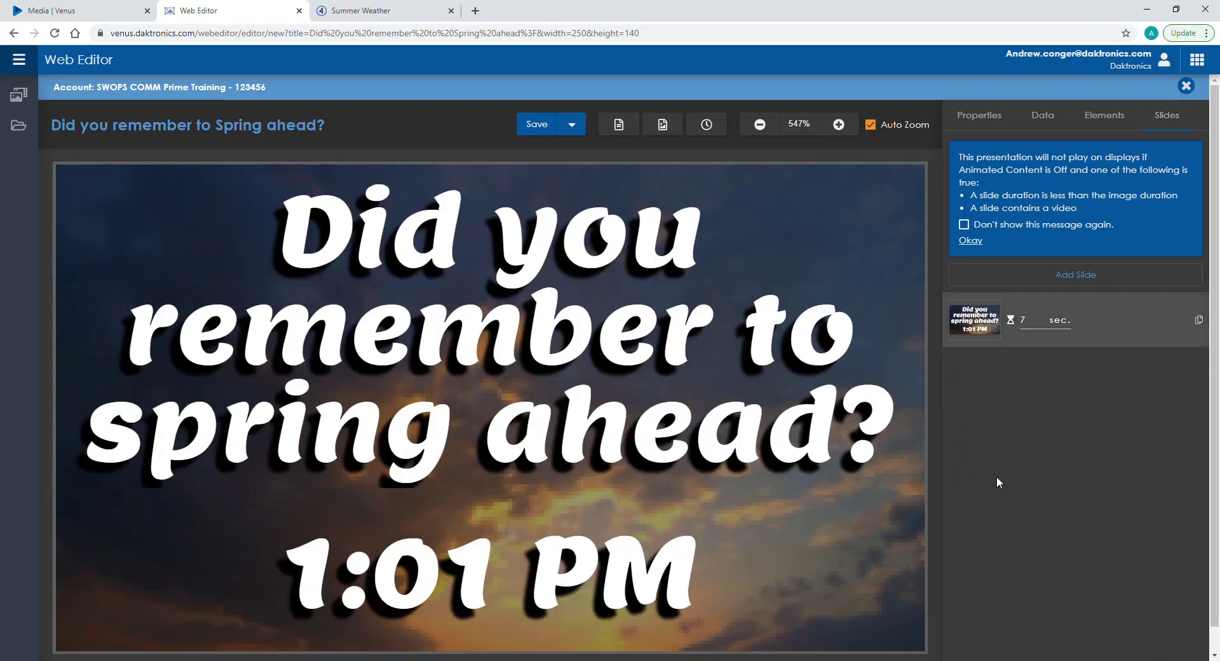
# Duplicate the Spring ahead slide and give the copy a duration of 3 seconds.
pyautogui.click(1199, 319)
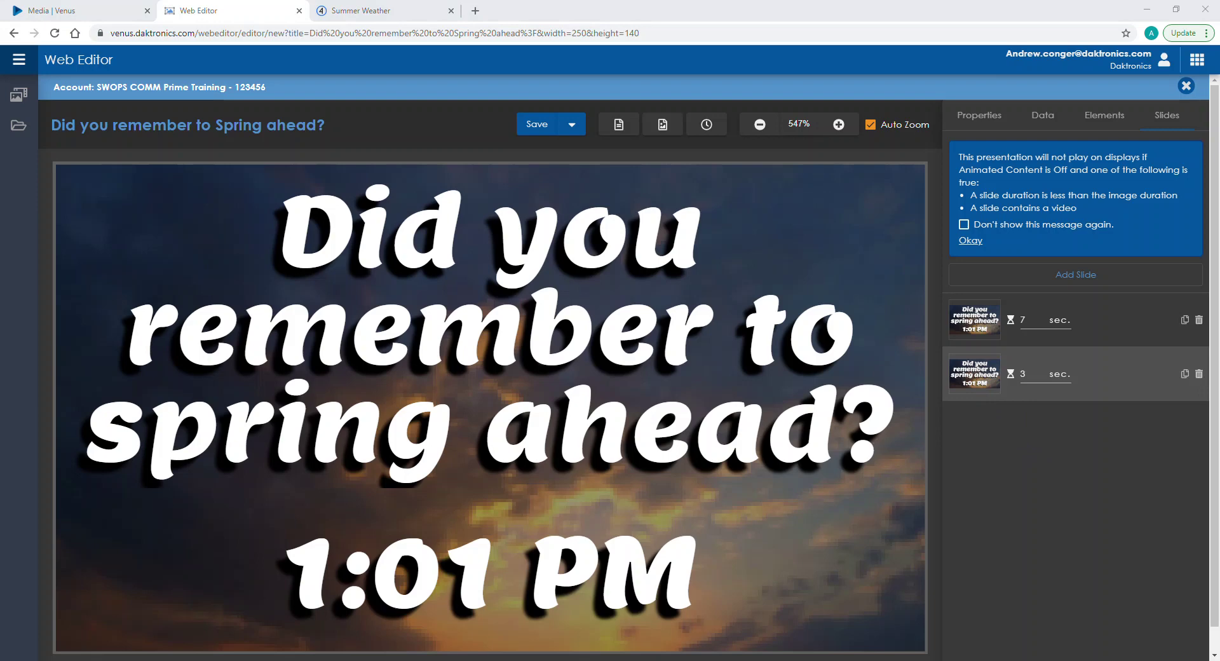
# Lock the 140x250 Clouds at Sunset.avi background video element in the layer list.
pyautogui.click(1110, 126)
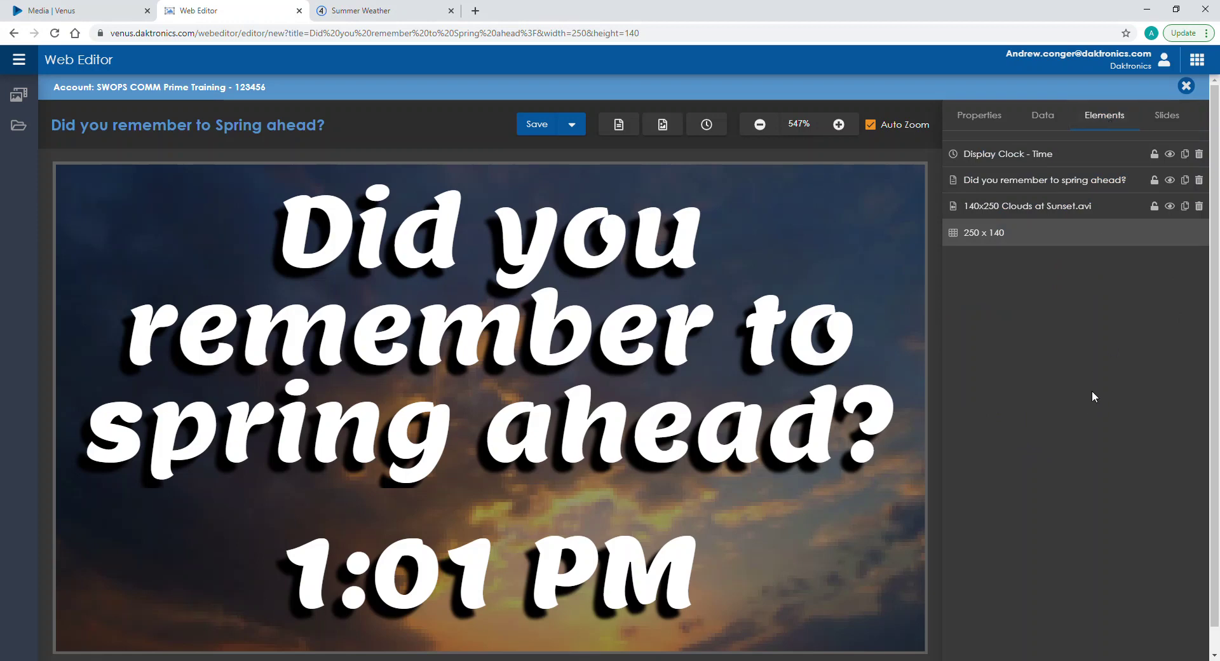
pyautogui.click(1153, 209)
# Move the text and clock elements over the locked background, return both to their original positions, and deselect them.
pyautogui.moveTo(553, 410); pyautogui.dragTo(687, 317)
pyautogui.moveTo(542, 587); pyautogui.dragTo(383, 649)
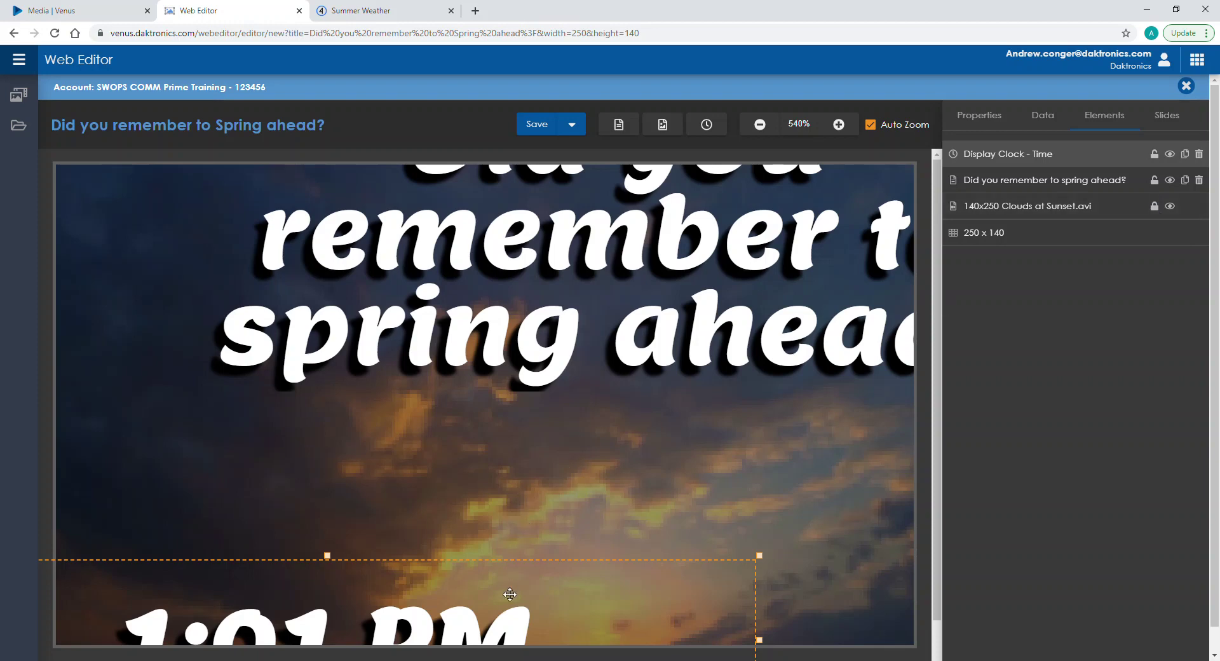
pyautogui.moveTo(510, 593); pyautogui.dragTo(679, 502)
pyautogui.moveTo(585, 320); pyautogui.dragTo(438, 401)
pyautogui.click(883, 560)
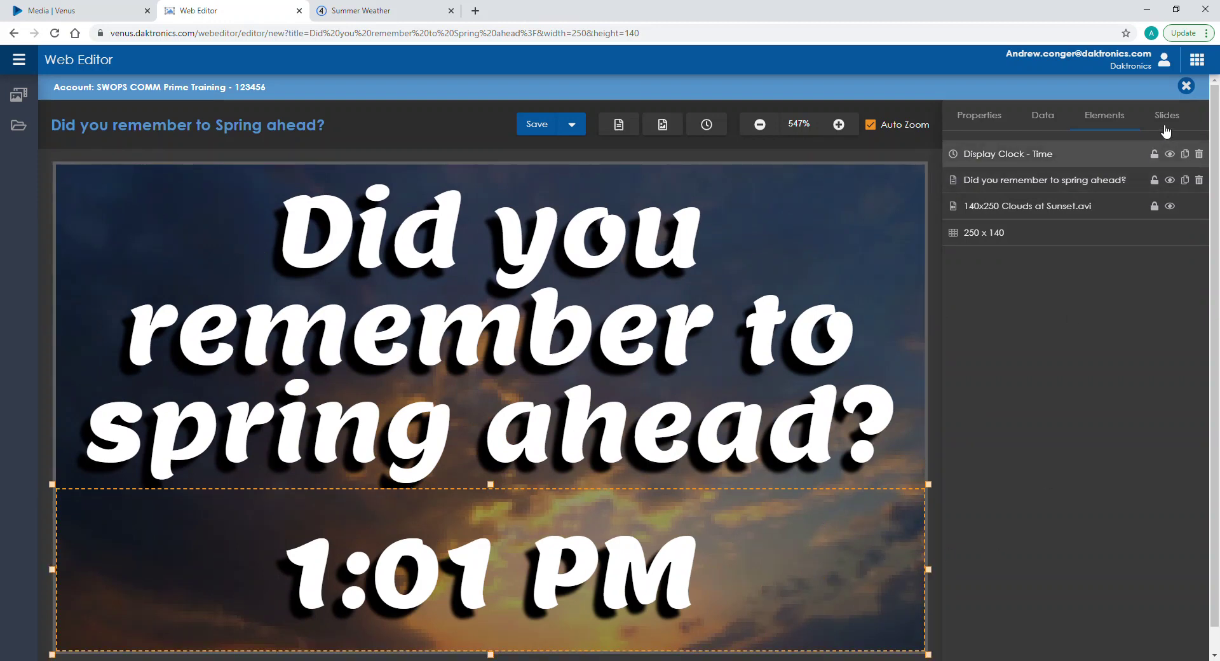
pyautogui.click(1045, 235)
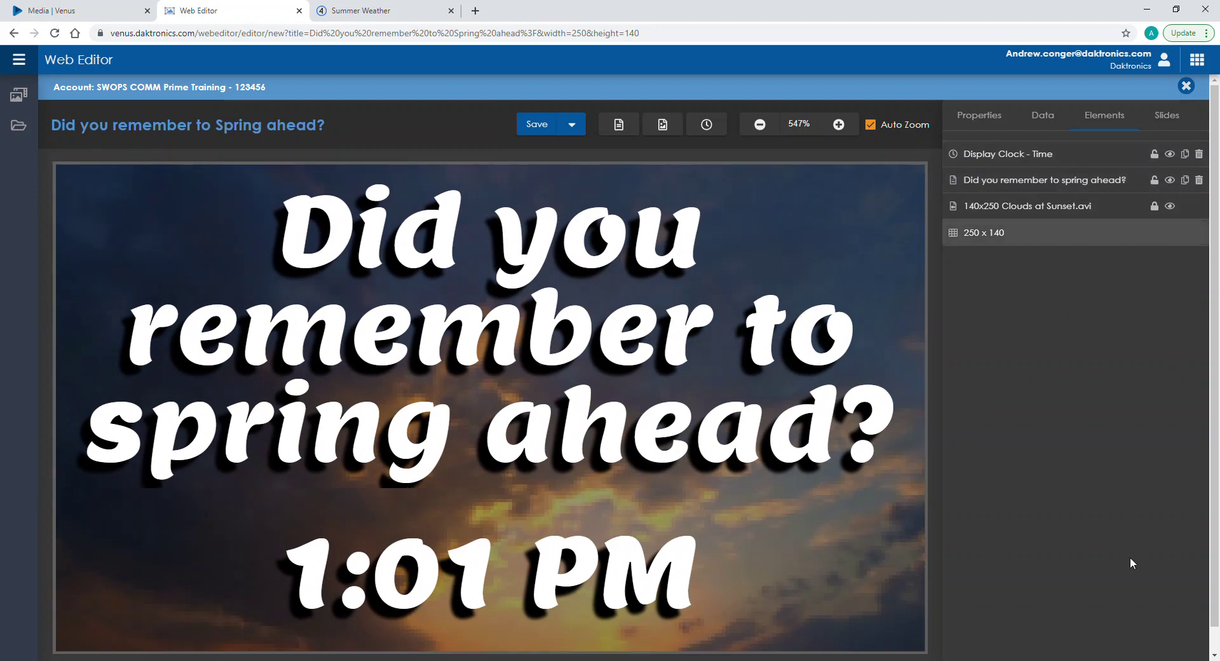